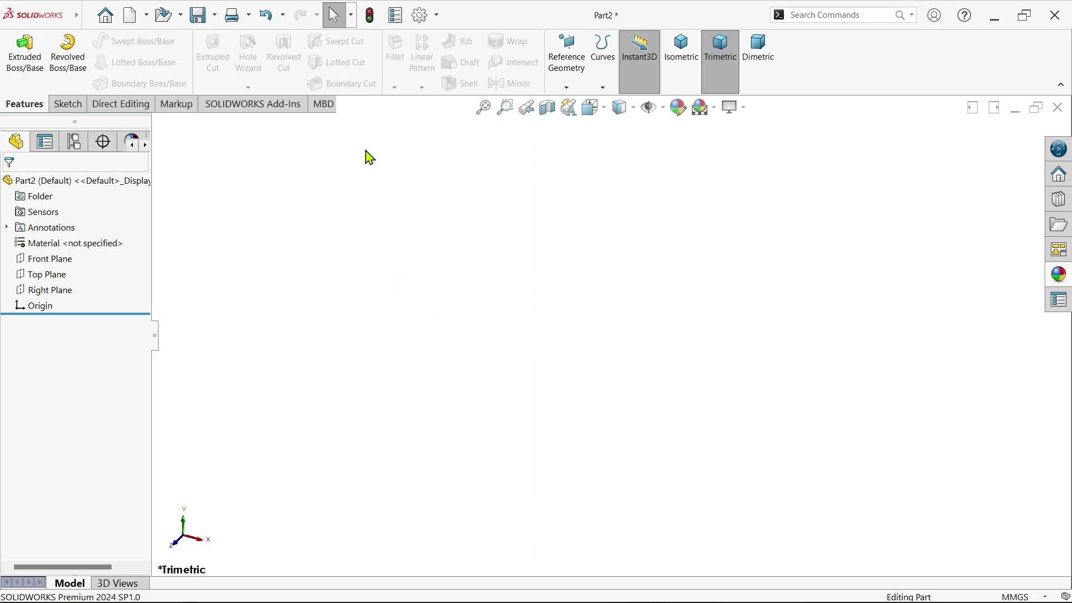
Step: On the Front Plane, sketch an open five-line profile: long base, two sides and two short top ledges
left_click(45, 260)
left_click(55, 241)
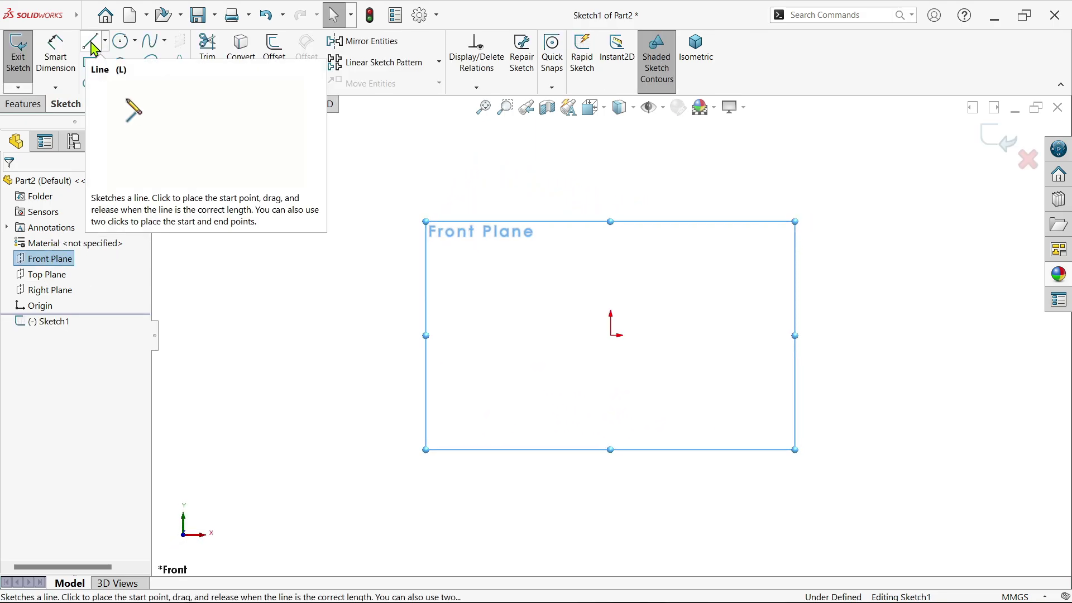
left_click(92, 45)
left_click(545, 261)
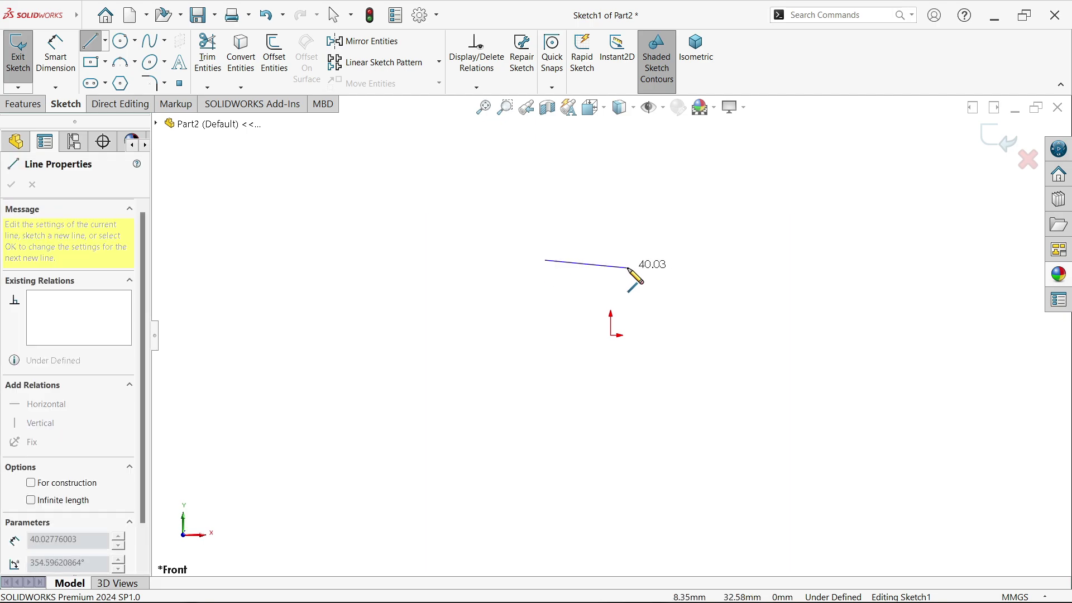
left_click(611, 260)
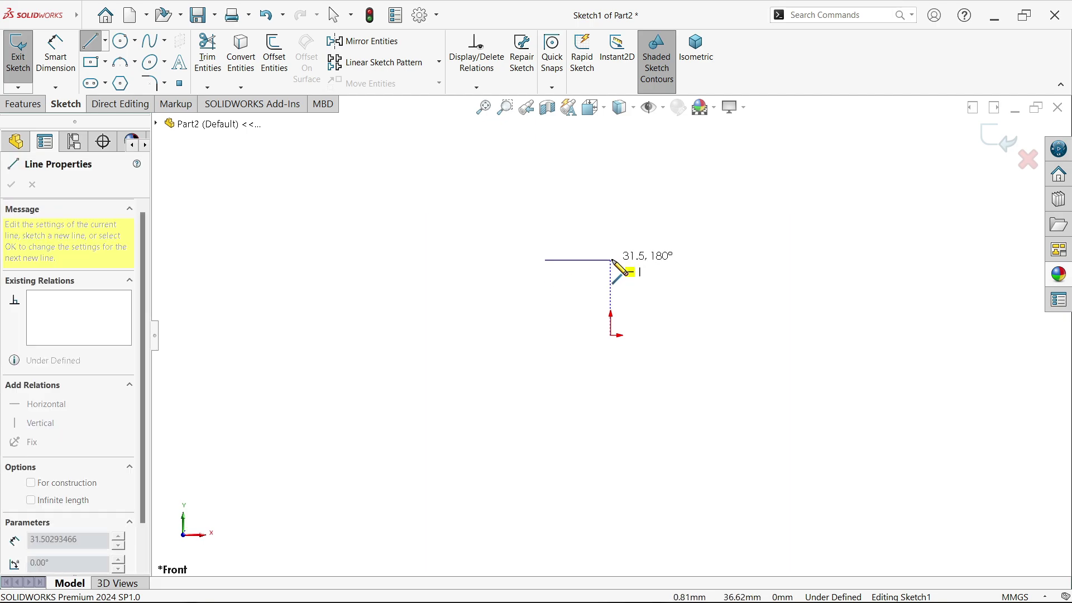
left_click(611, 335)
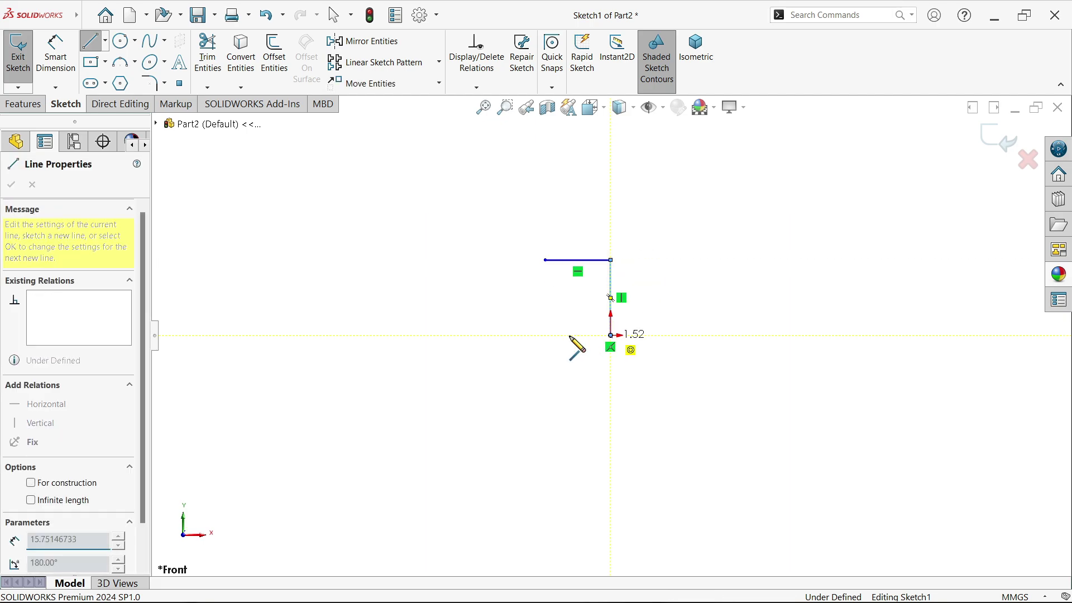
left_click(262, 336)
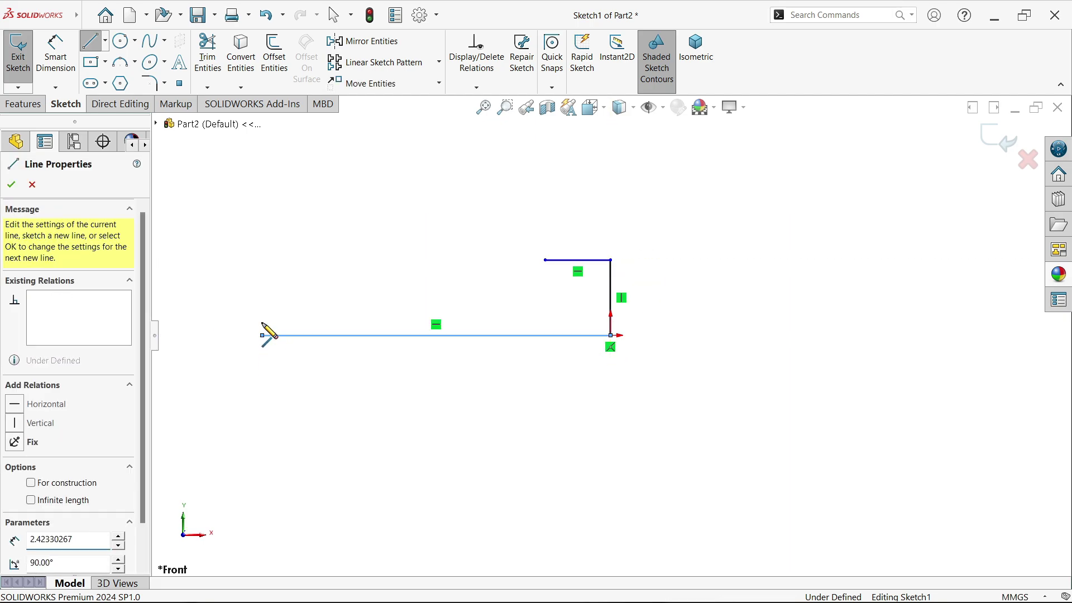
left_click(262, 260)
left_click(325, 260)
right_click(354, 257)
left_click(385, 243)
scroll(209, 244, "down", 2)
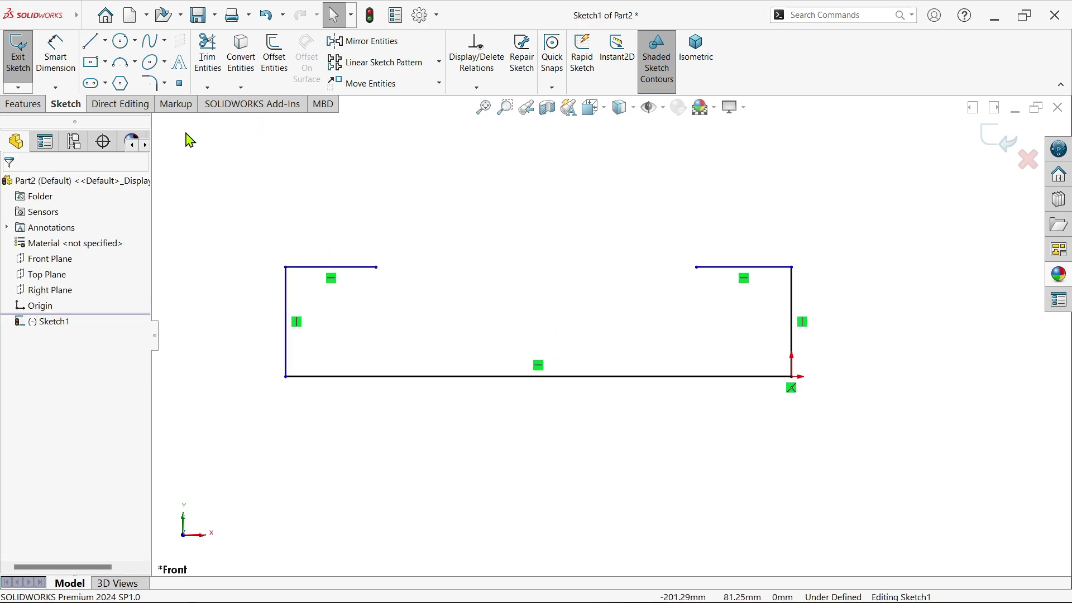
Step: Dimension the base line to 125 and the left side height to 25
left_click(55, 62)
left_click(574, 377)
left_click(549, 418)
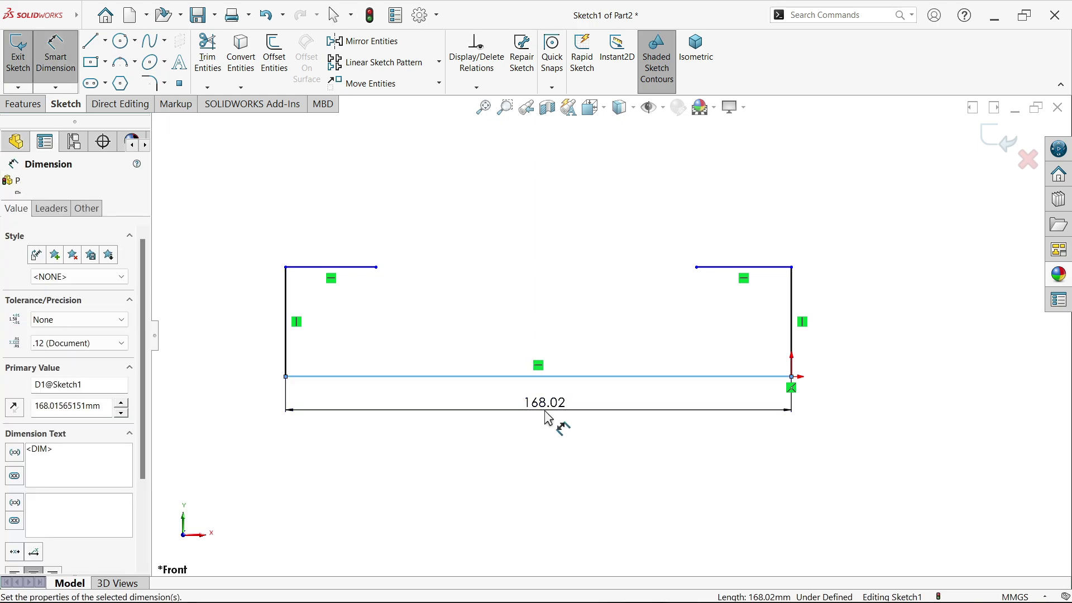
type("125")
left_click(477, 386)
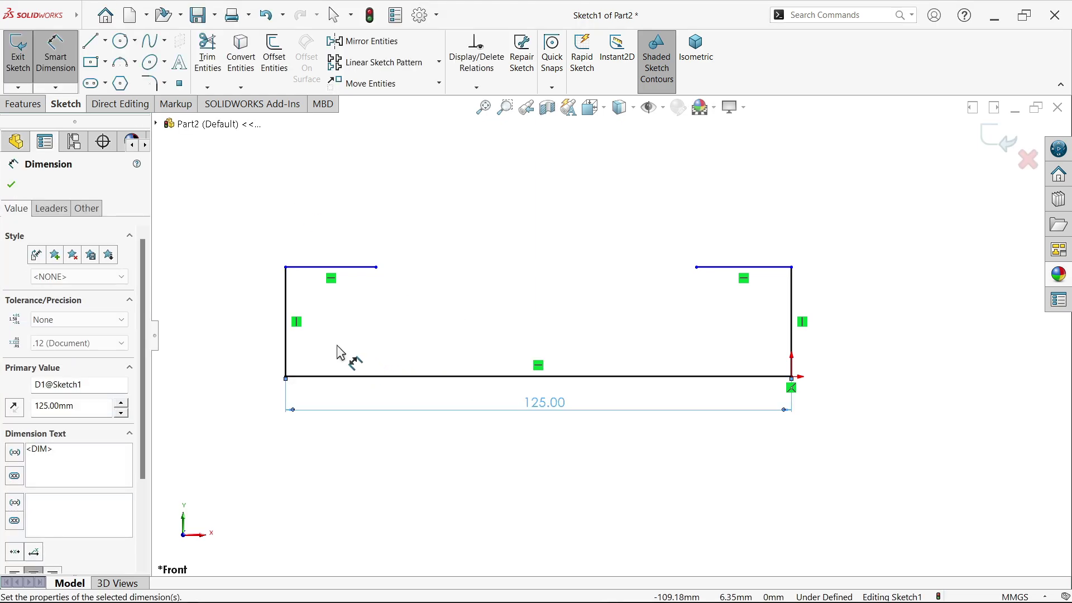
left_click(287, 342)
left_click(271, 331)
type("25")
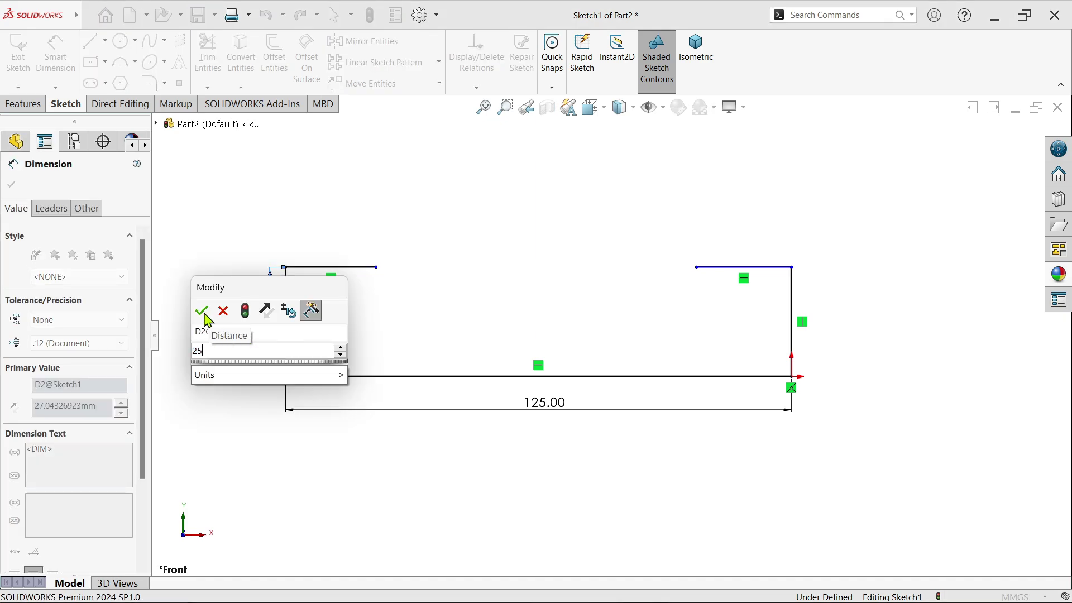
left_click(204, 314)
Step: Dimension the left ledge to 18 and the right ledge to 22
left_click(333, 276)
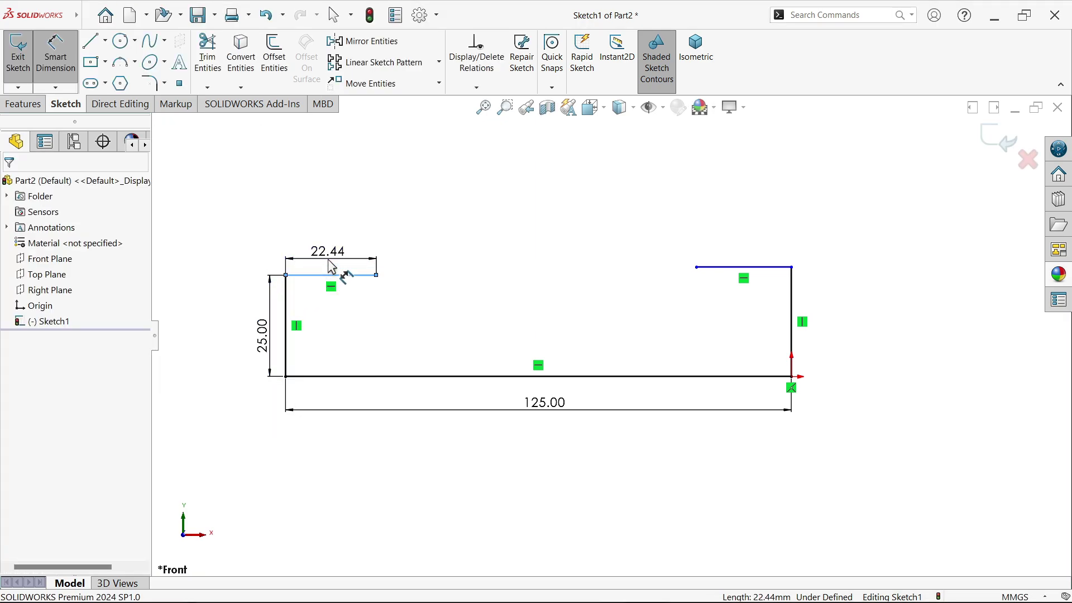
left_click(331, 265)
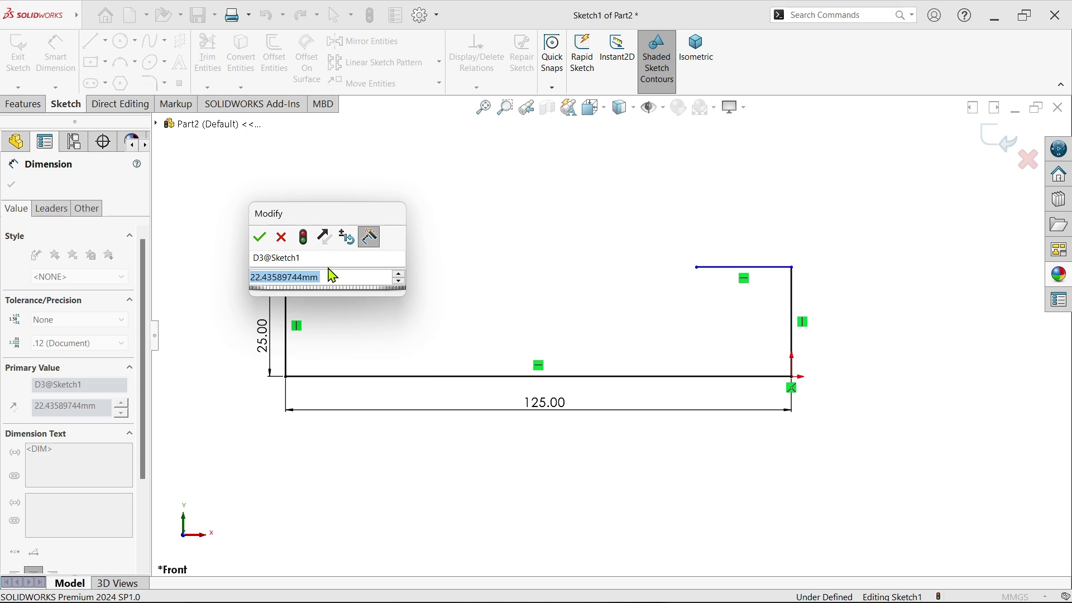
type("18")
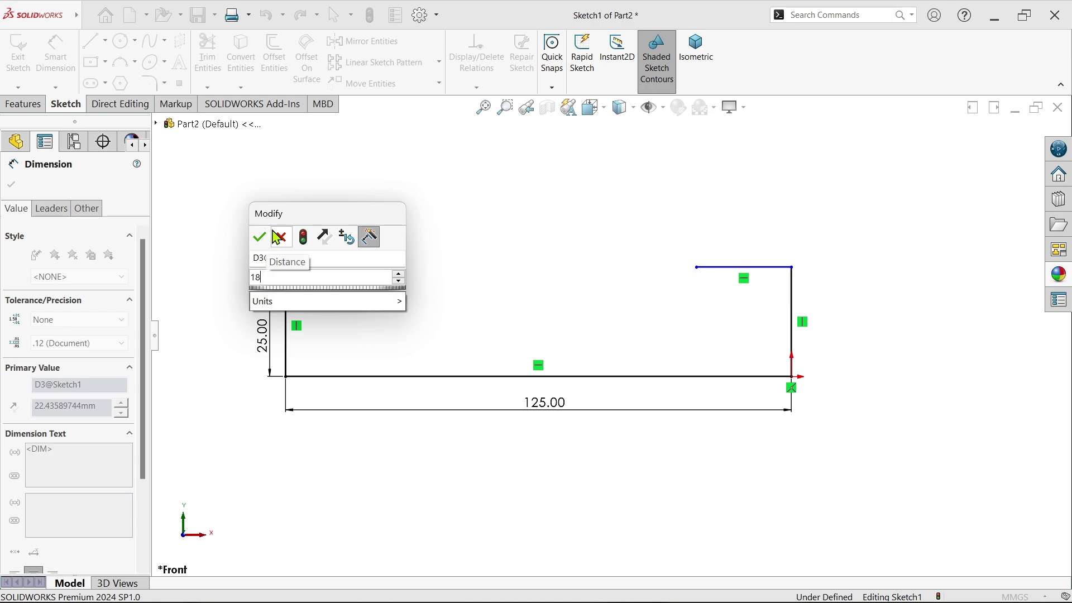
left_click(262, 237)
left_click(745, 268)
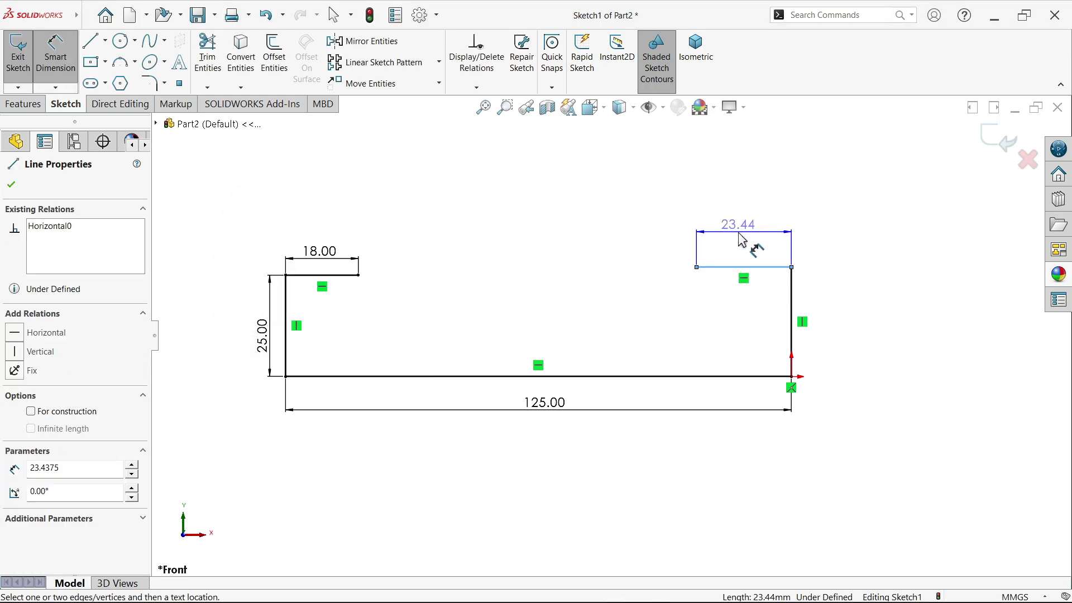
left_click(743, 240)
type("22")
left_click(673, 211)
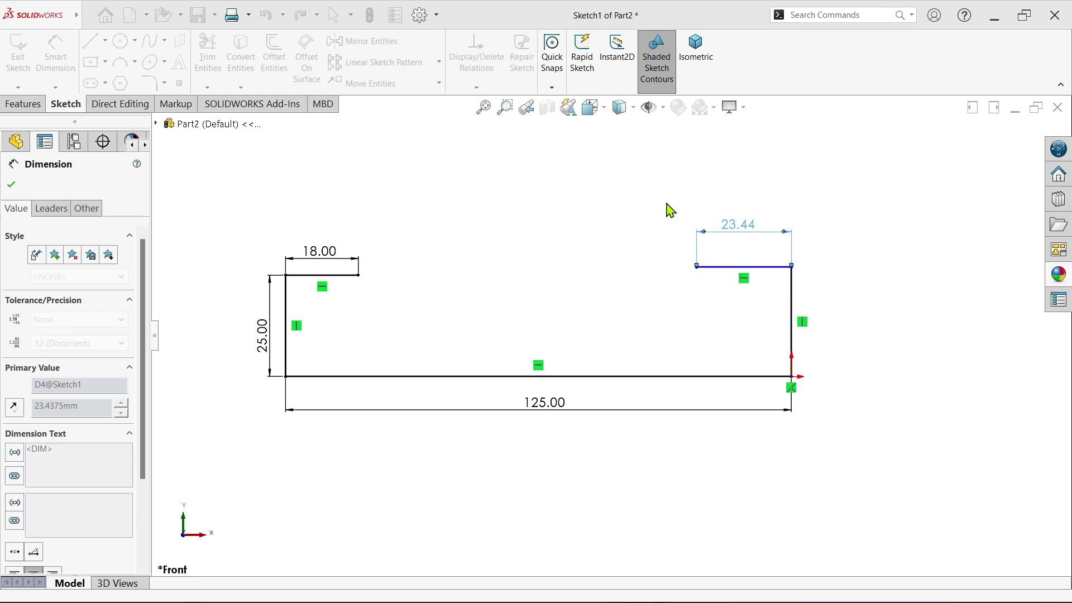
key("Escape")
Step: Make the two top ledge lines collinear
left_click(729, 273)
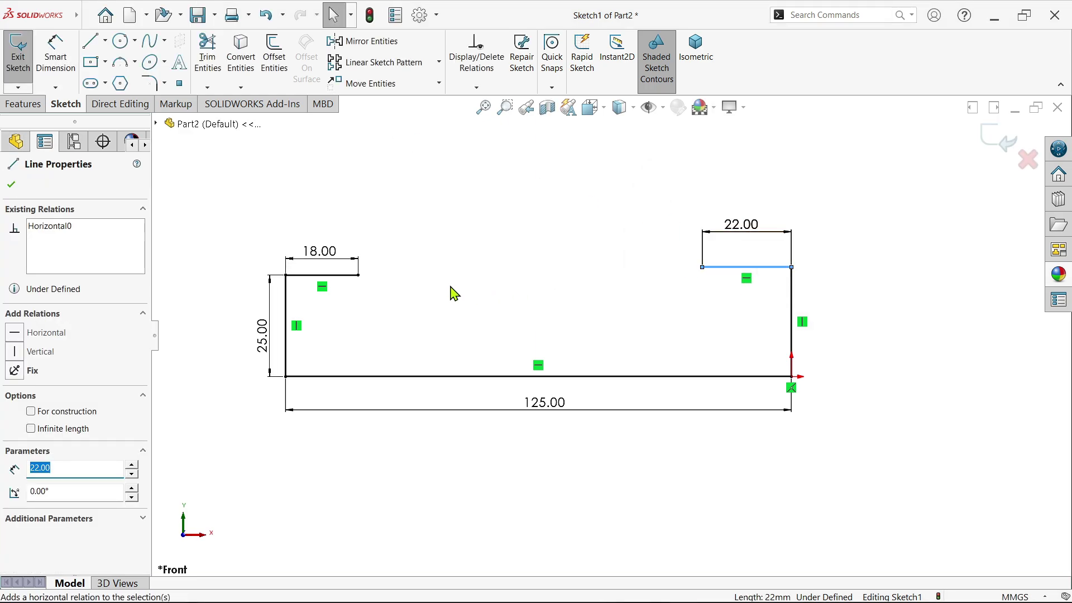
left_click(346, 275, "ctrl")
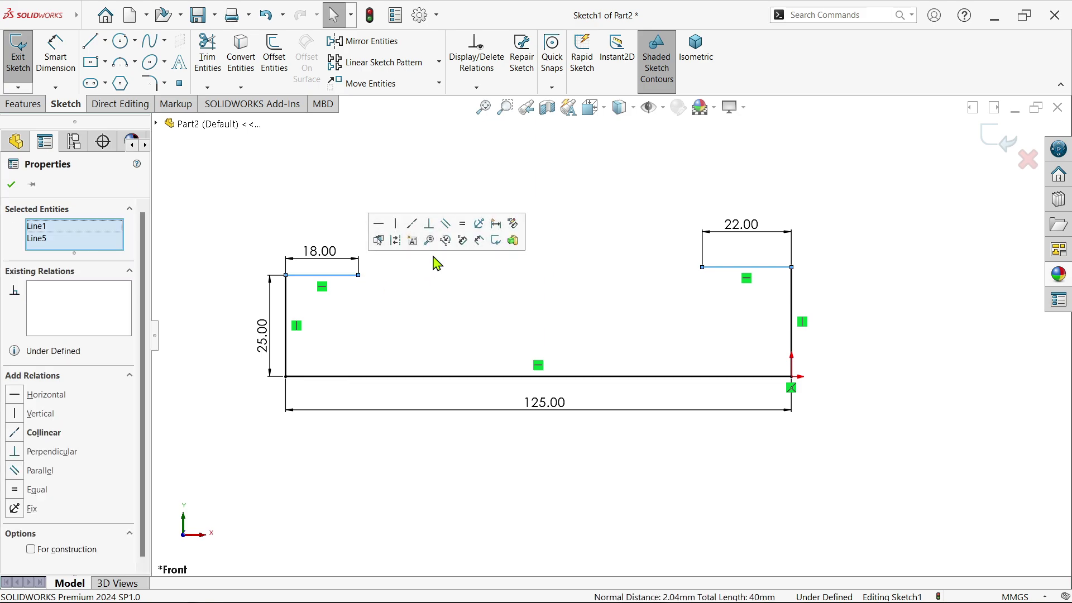
left_click(413, 224)
left_click(434, 177)
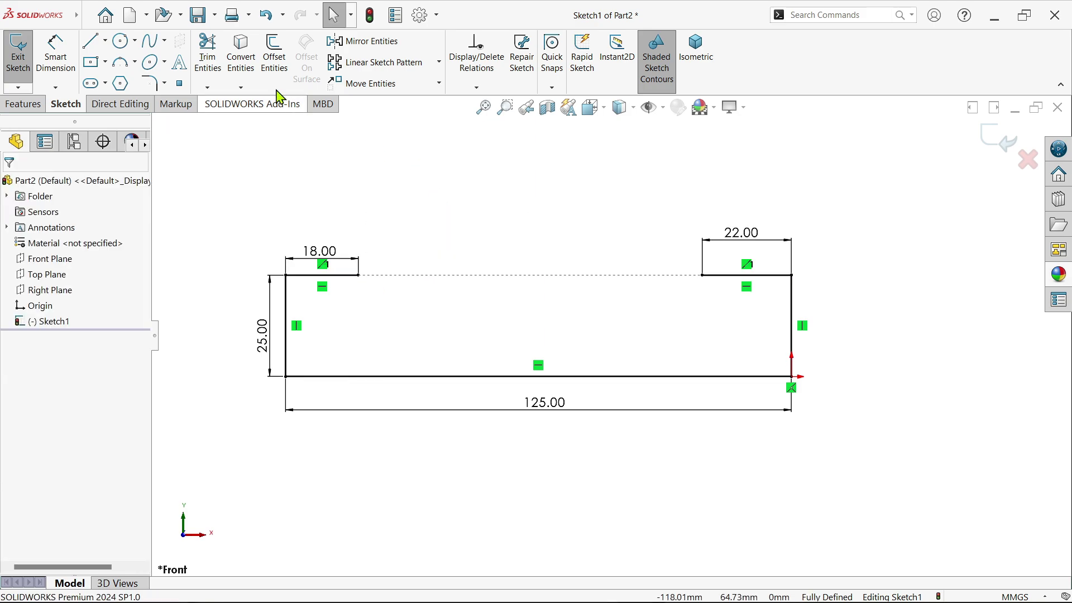
Step: Close the profile with a downward-dipping spline between the inner ends of the two ledges
left_click(165, 43)
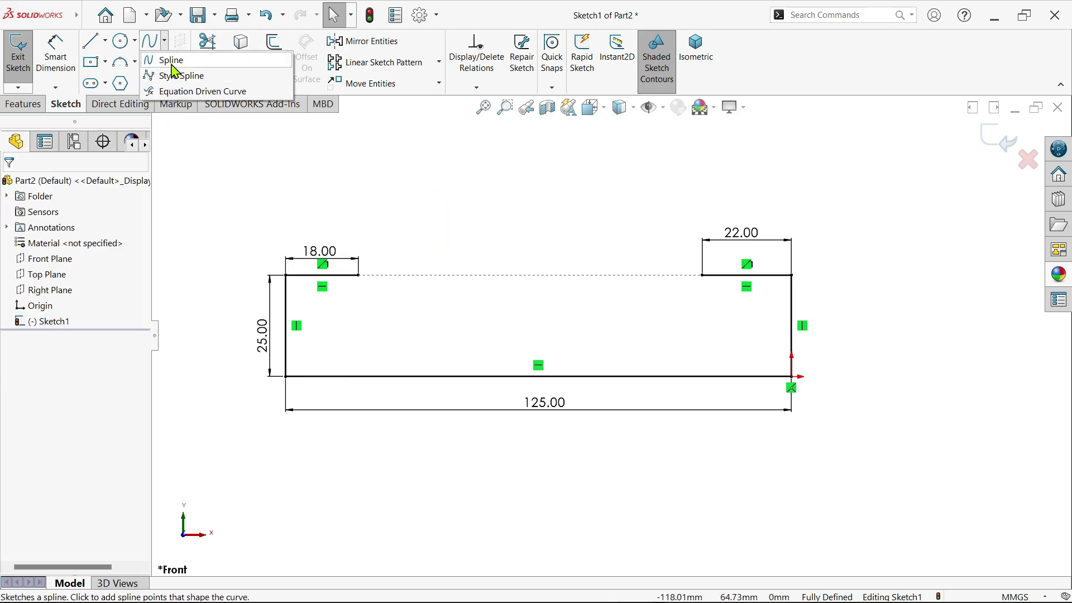
left_click(168, 60)
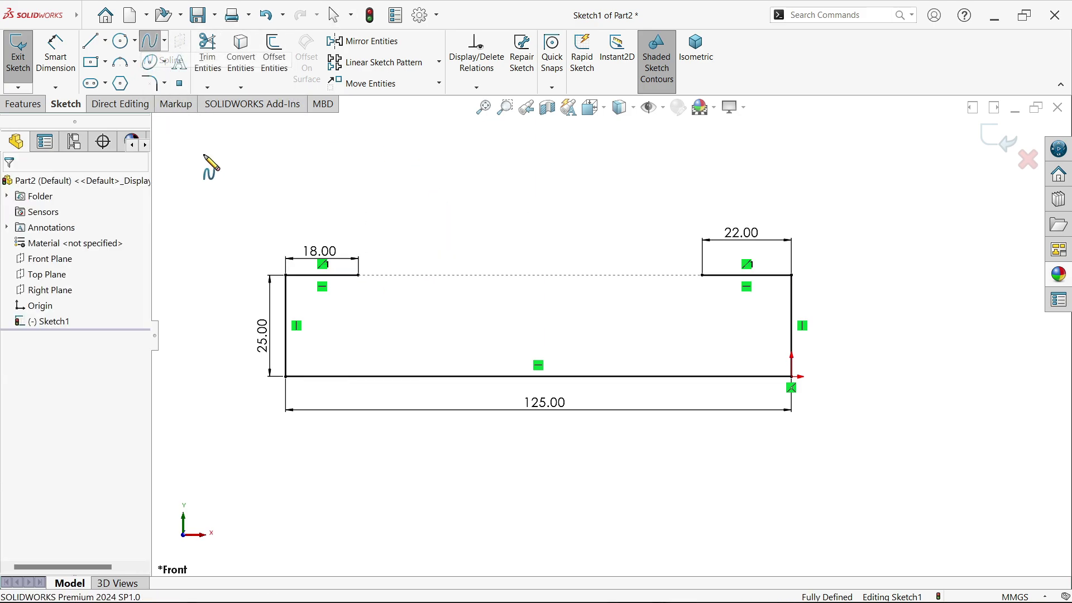
left_click(360, 275)
left_click(420, 317)
left_click(702, 276)
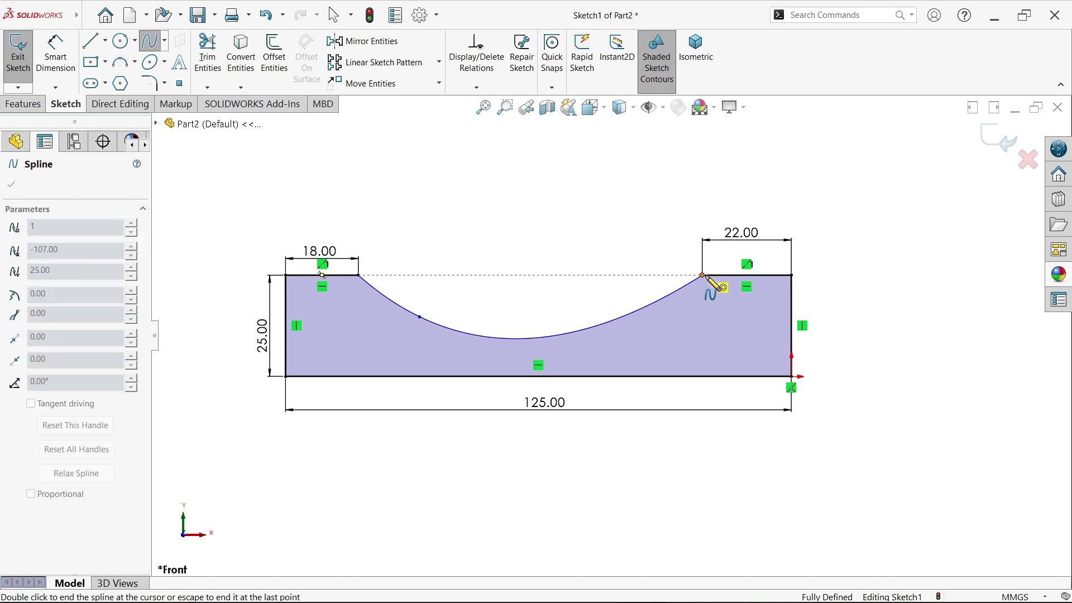
right_click(719, 297)
left_click(741, 302)
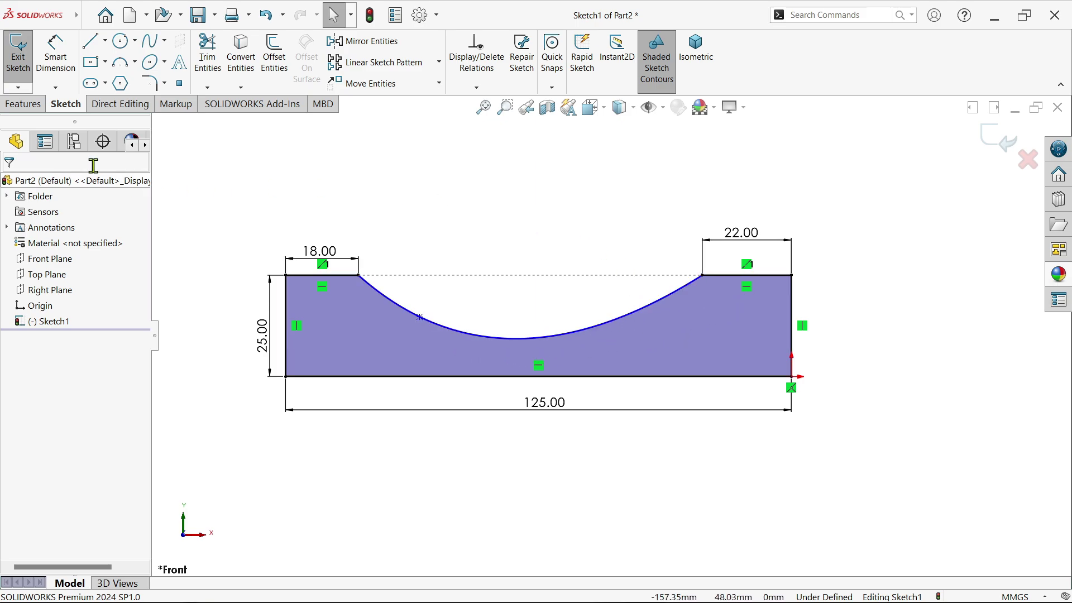
left_click(24, 104)
Step: Revolve the profile 360° Blind about the 125 base line into the Revolve1 spool solid
left_click(68, 53)
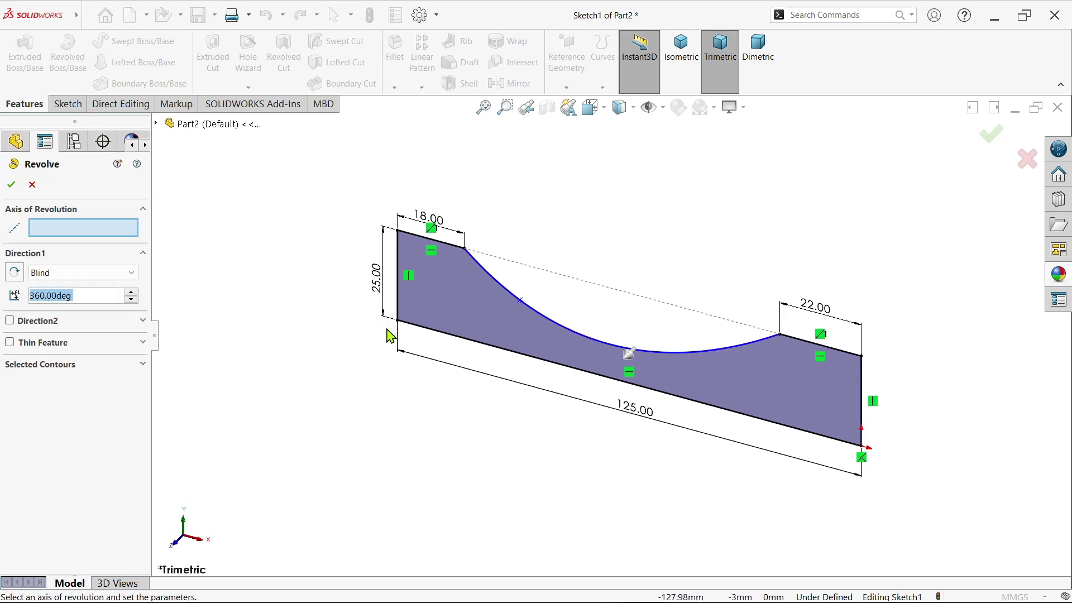
left_click(468, 339)
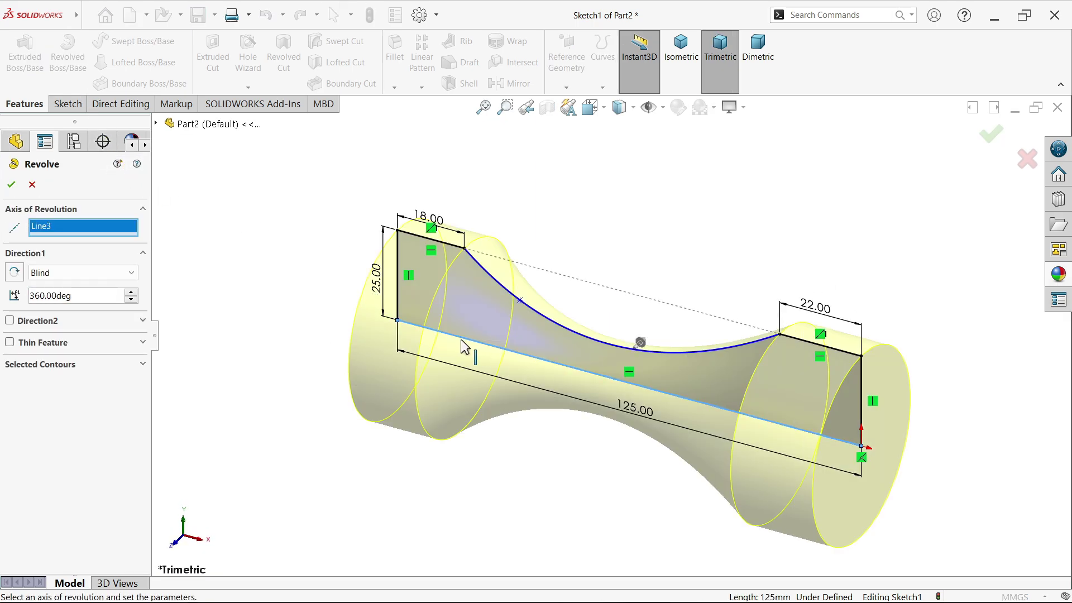
left_click(11, 183)
scroll(642, 363, "up", 3)
scroll(762, 412, "down", 3)
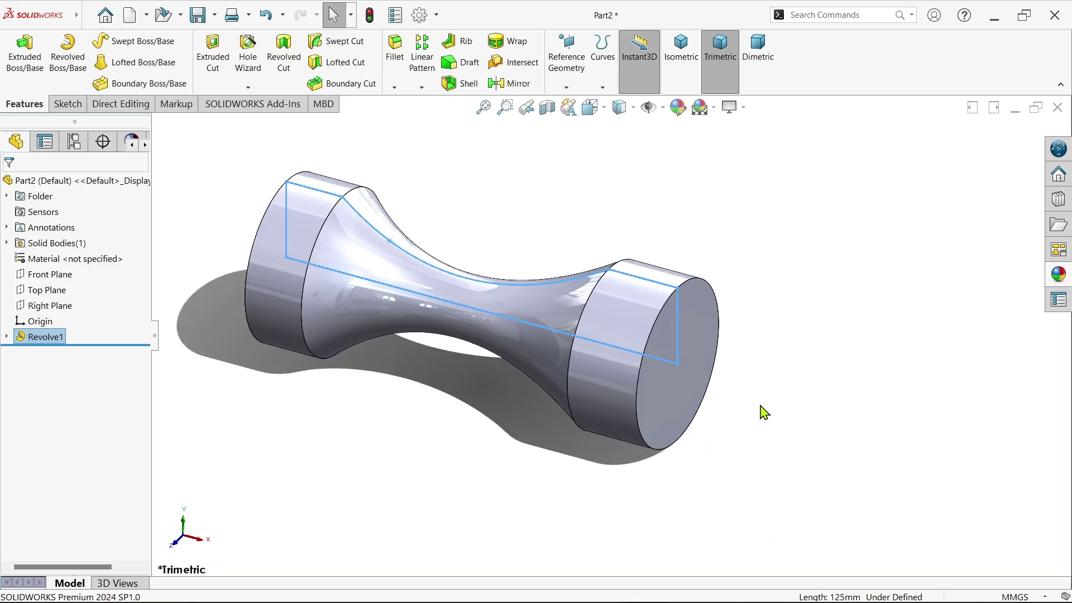
left_click(493, 226)
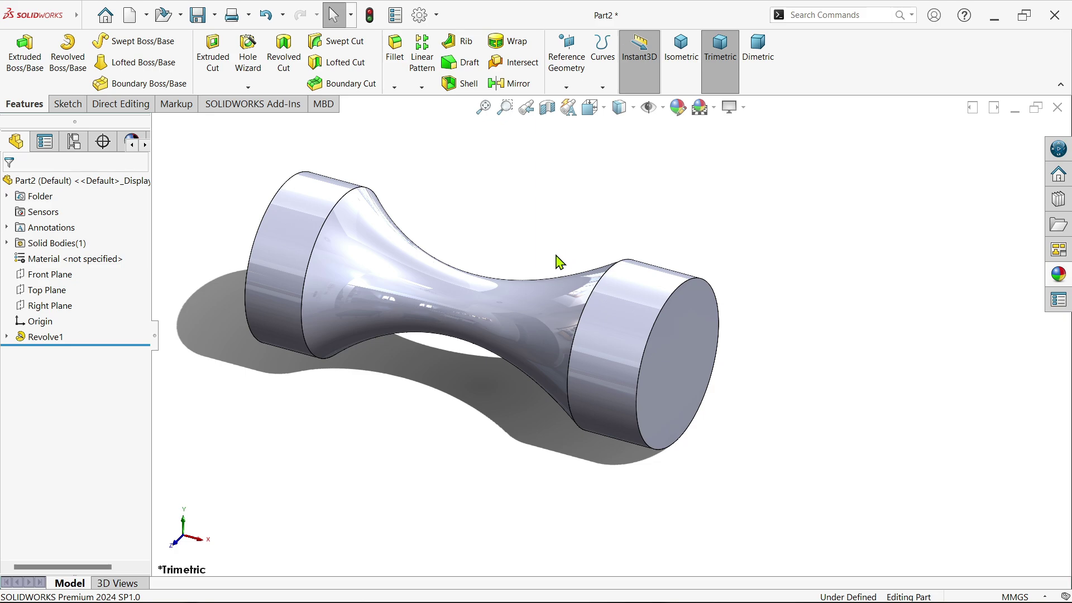
scroll(534, 269, "up", 1)
Step: Enable the SOLIDWORKS CAM 2024 add-in from Options > Add-Ins
scroll(510, 271, "down", 1)
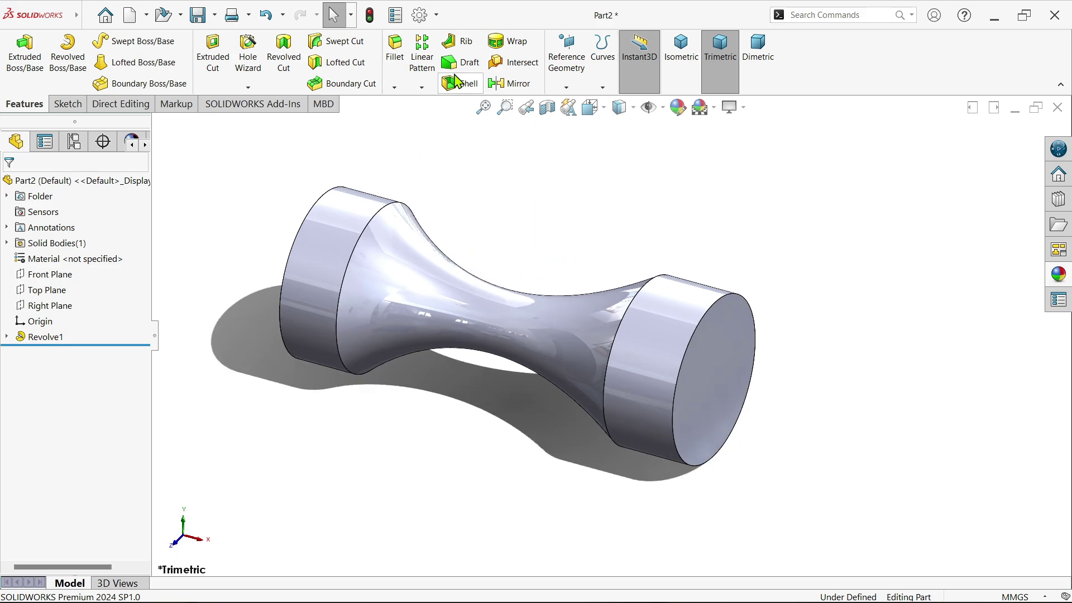
left_click(436, 15)
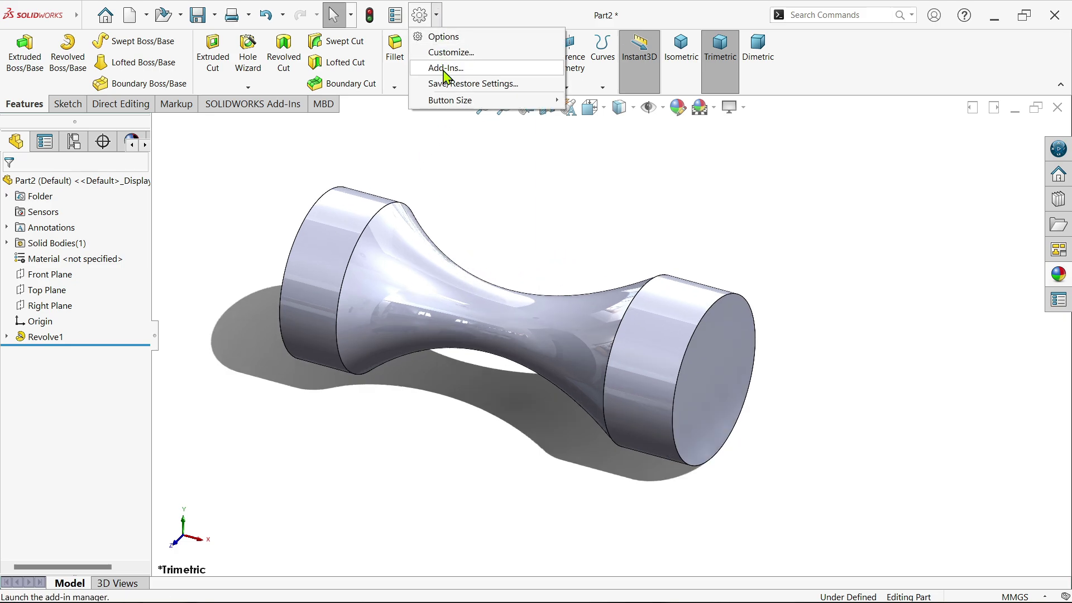
left_click(446, 68)
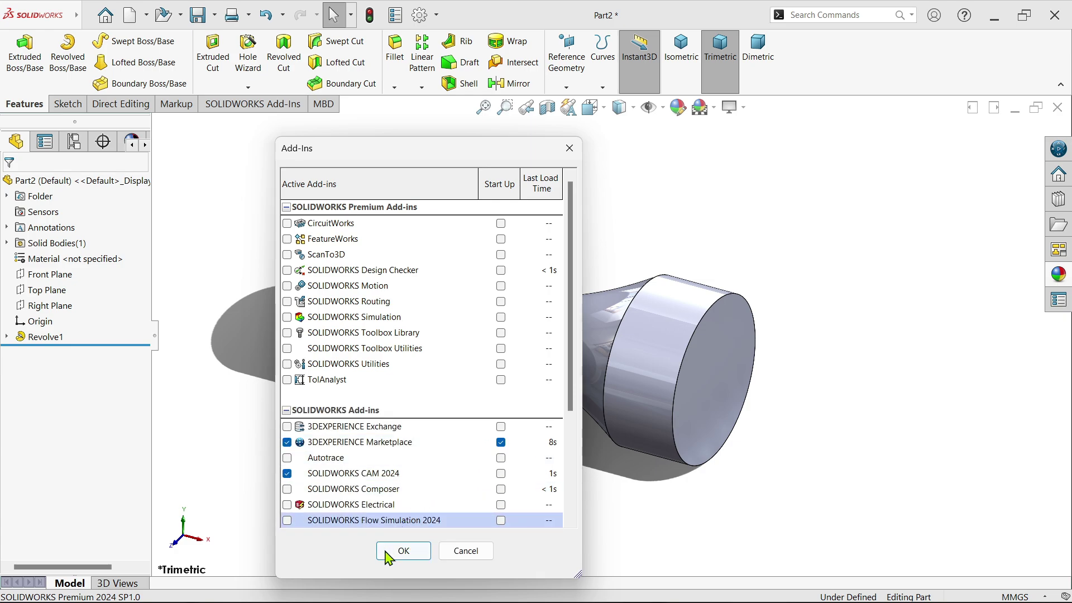
left_click(403, 551)
Step: Add the SOLIDWORKS CAM tab to the command tab bar
right_click(278, 106)
mouse_move(399, 146)
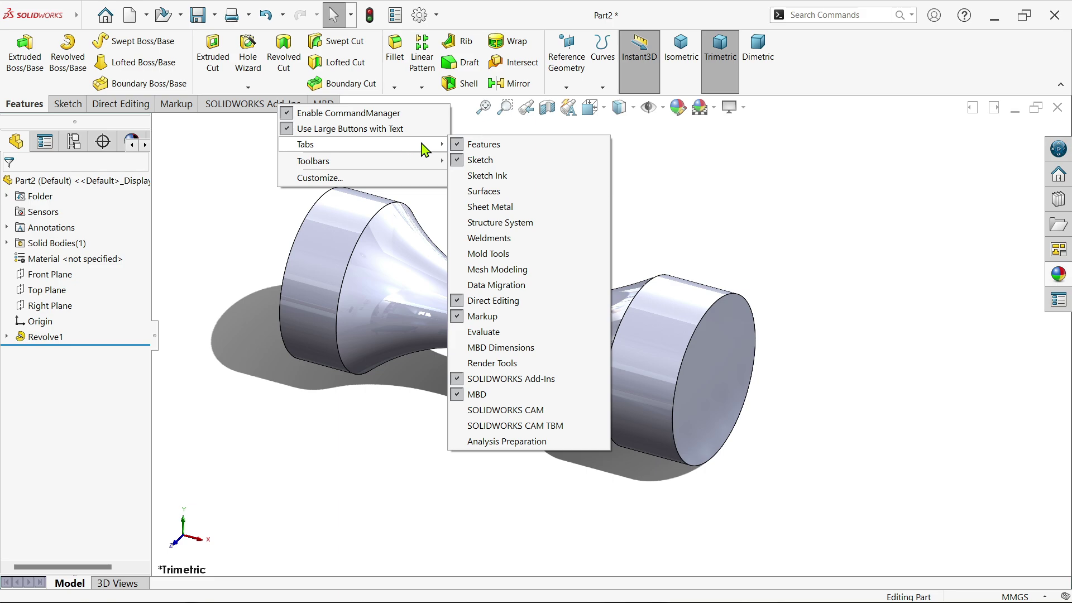
left_click(479, 411)
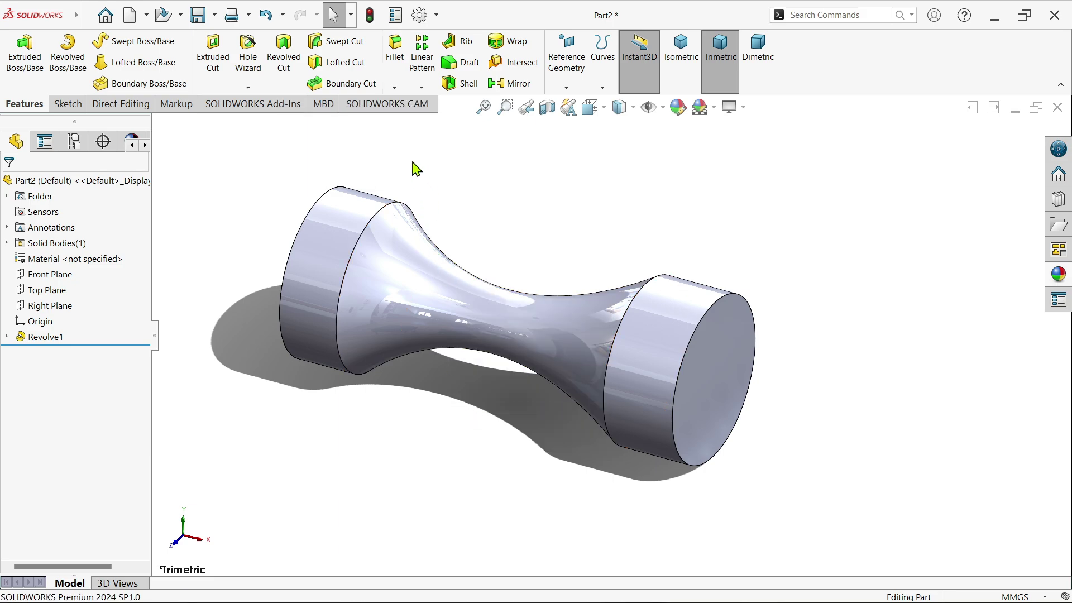
Step: Switch the side panel to the CAM NC Manager tree, briefly checking the Tools Tree
left_click(401, 105)
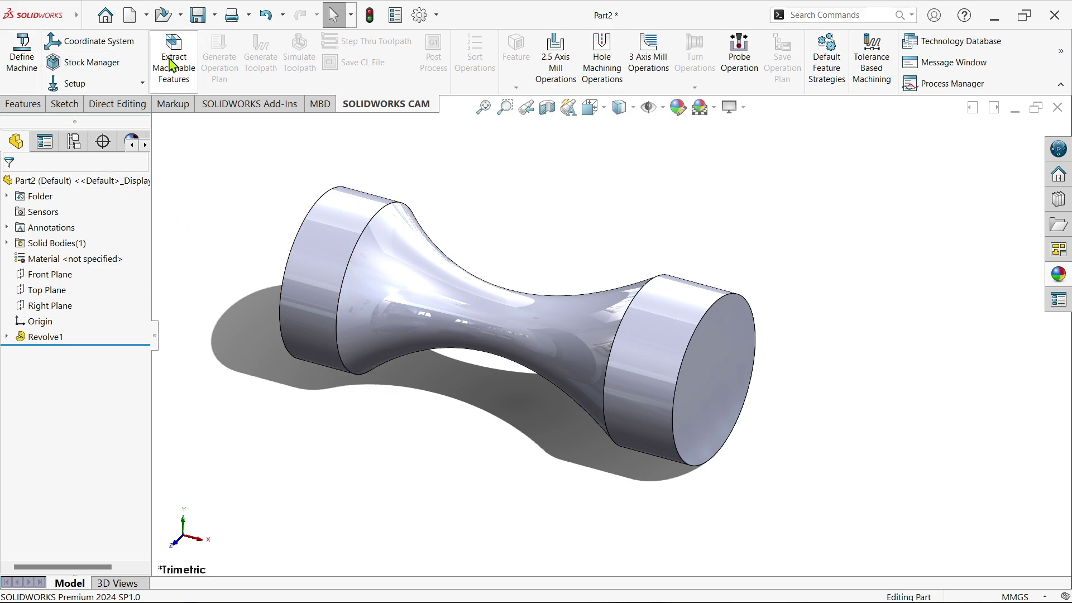
left_click(145, 145)
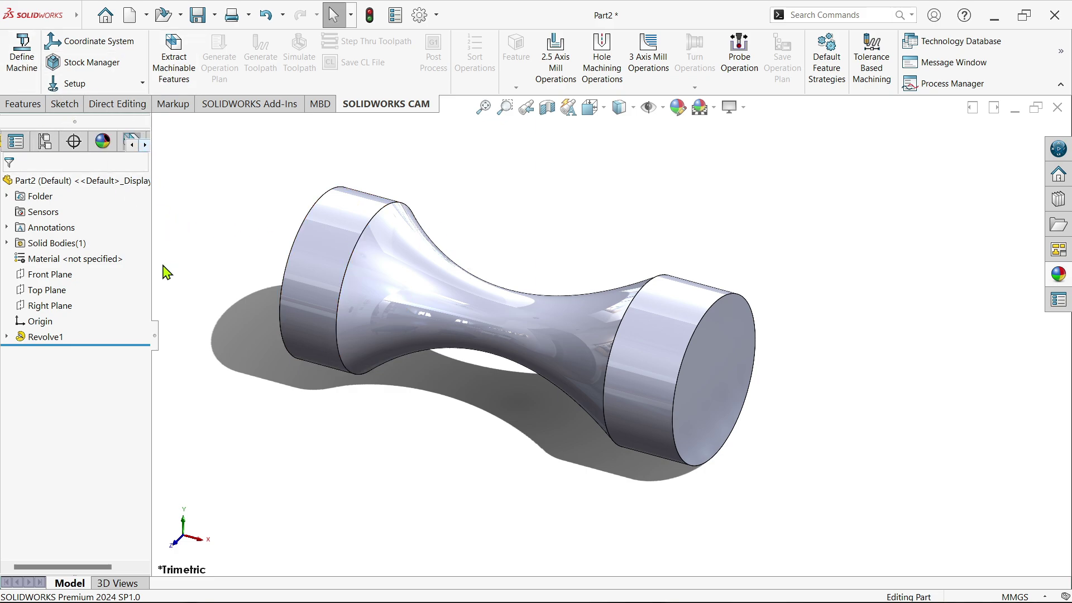
left_click(145, 146)
left_click(145, 146)
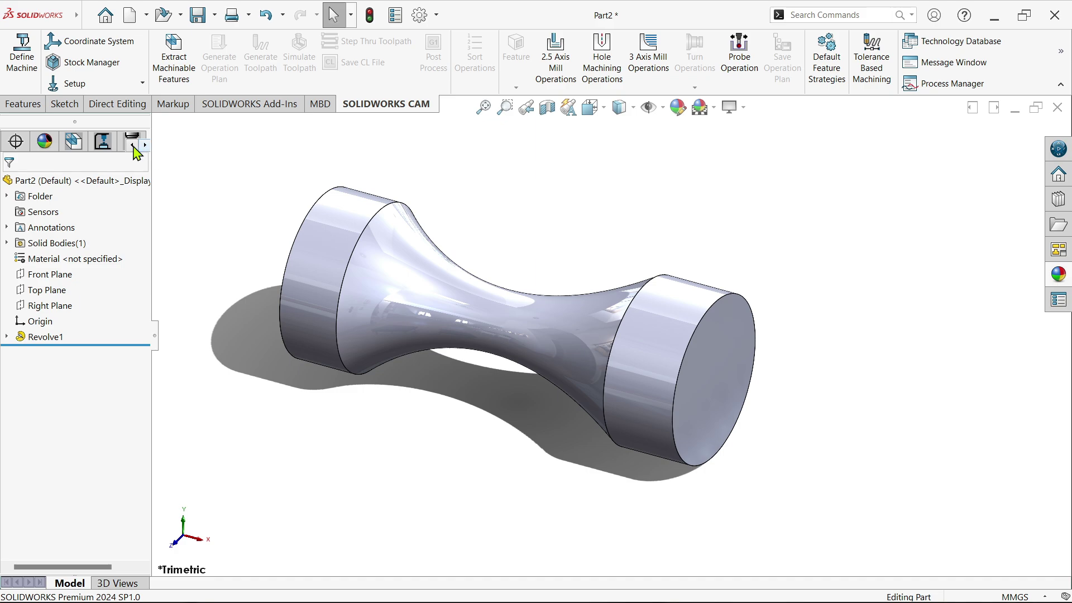
left_click(73, 142)
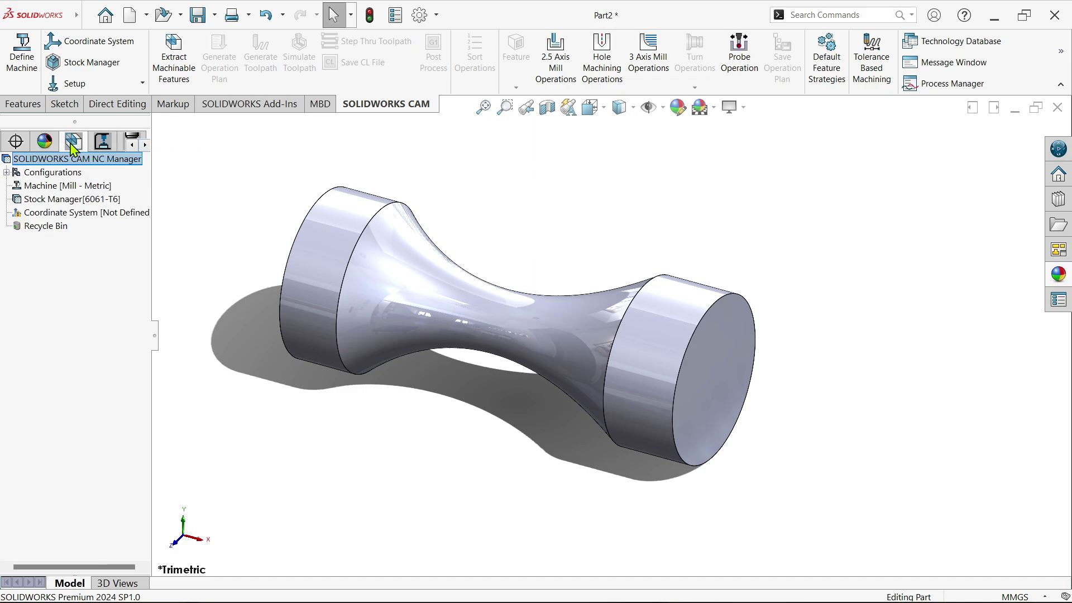
left_click(145, 144)
left_click(103, 143)
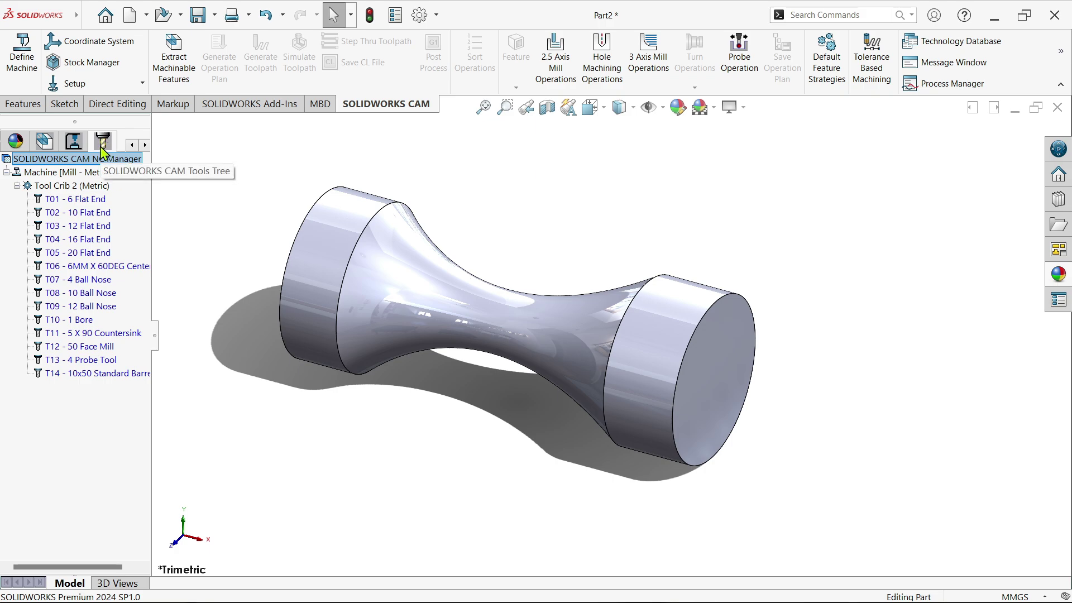
left_click(47, 146)
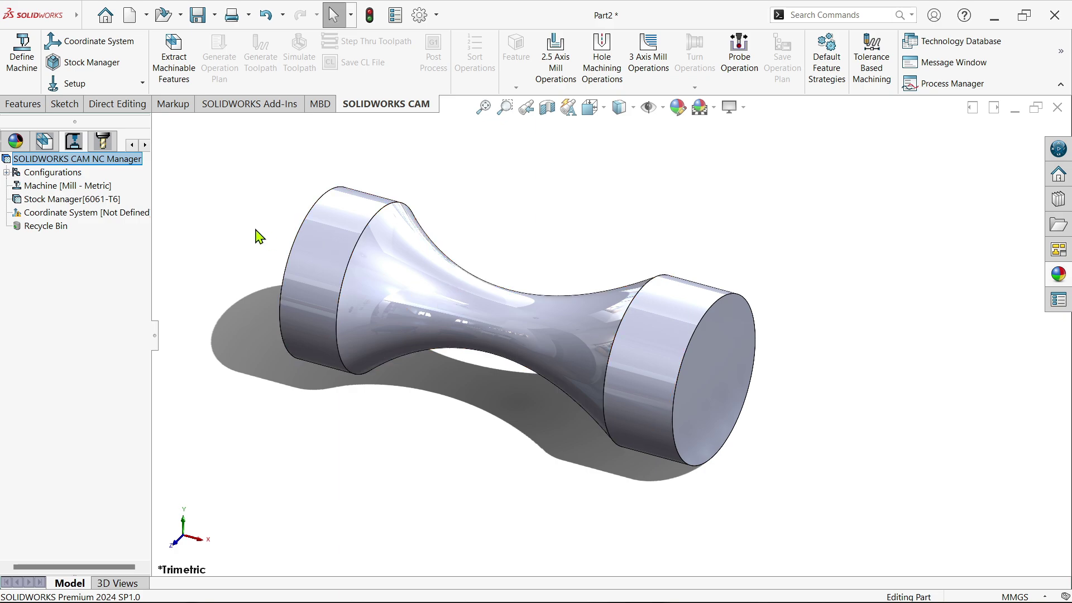
Step: In Define Machine, make Turn Single Turret - Metric the active machine
left_click(23, 63)
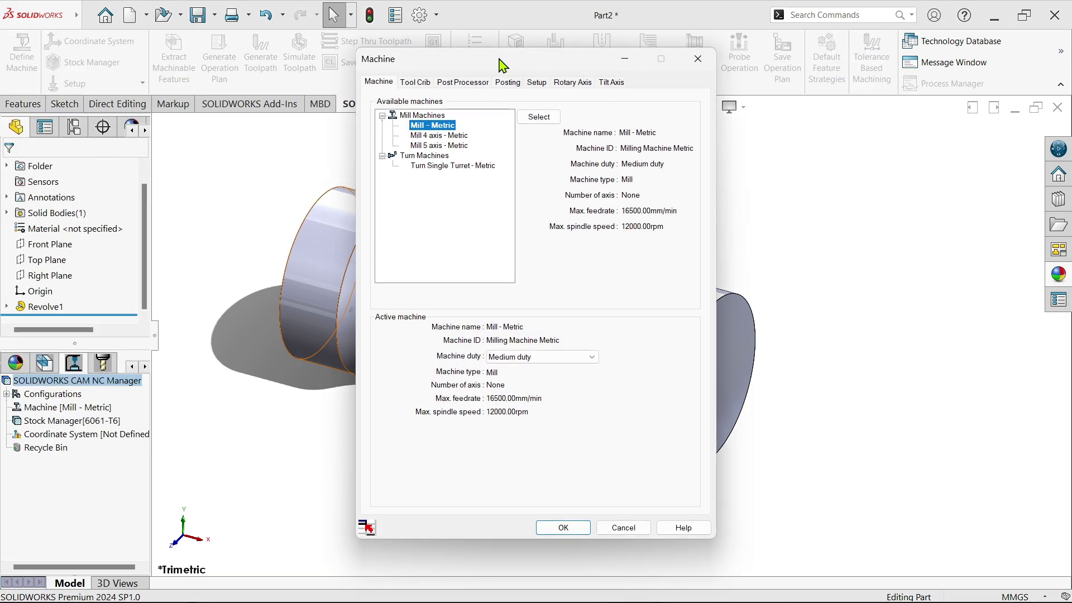
left_click_drag(501, 66, 592, 88)
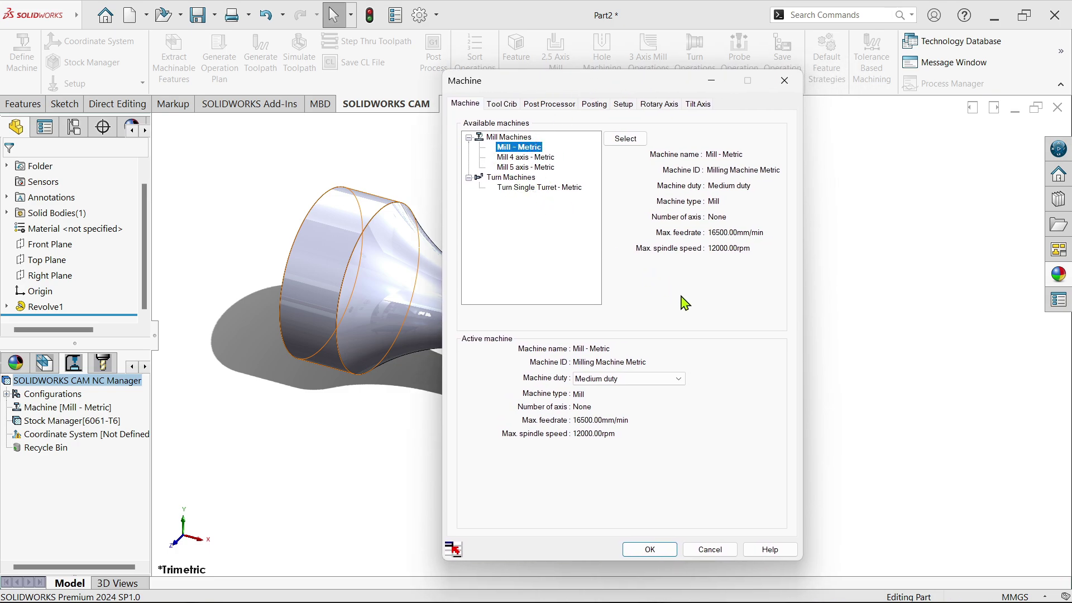
left_click(522, 187)
left_click(626, 139)
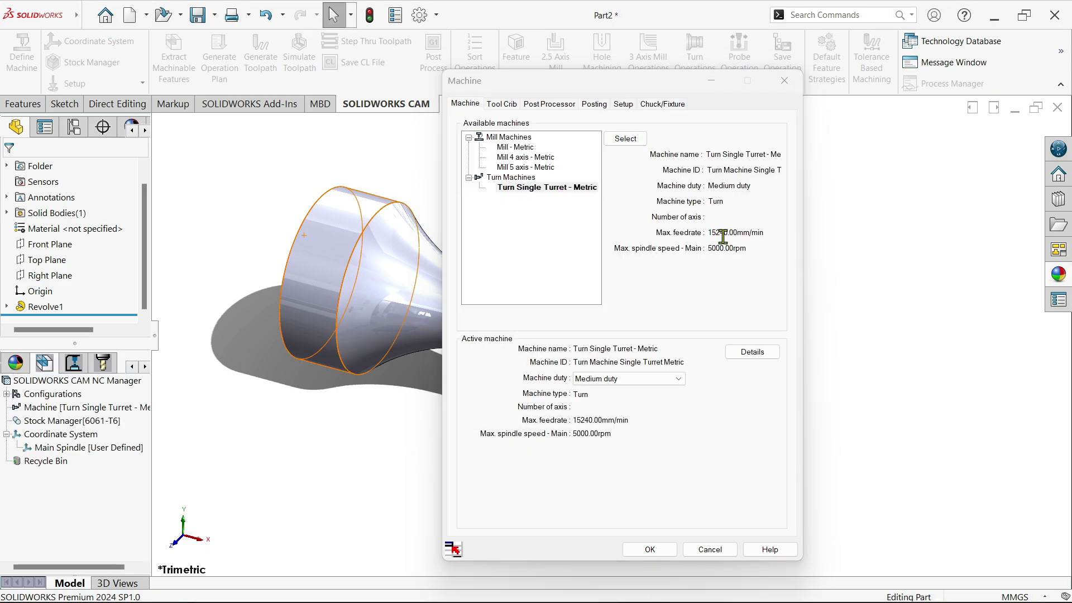
Step: Review the turning tool crib, select the TURN\FANUC_T4AXIS post processor and accept the machine settings
left_click(501, 104)
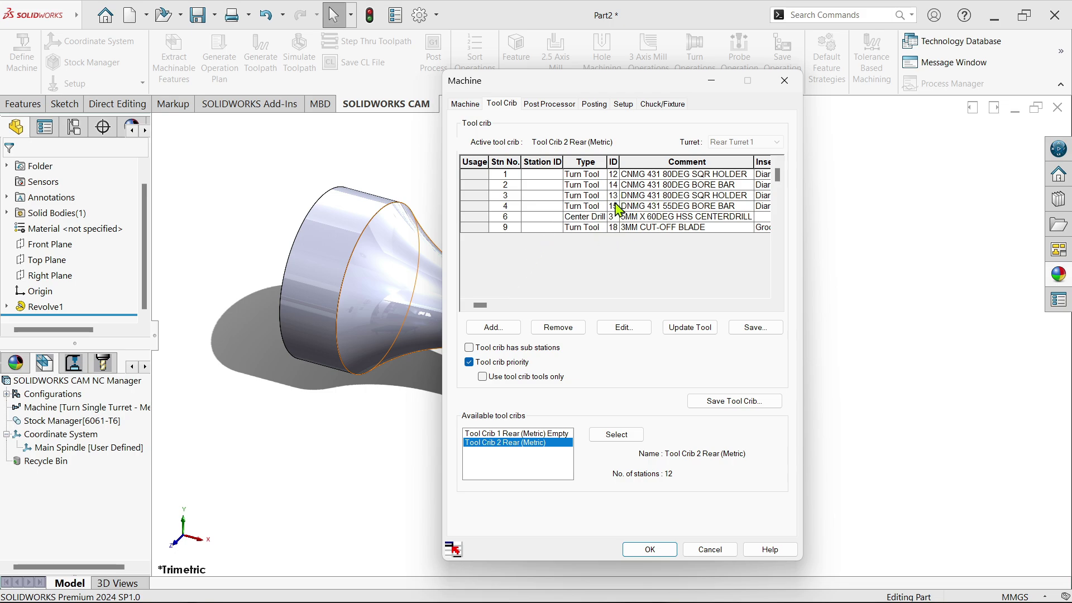
left_click(550, 104)
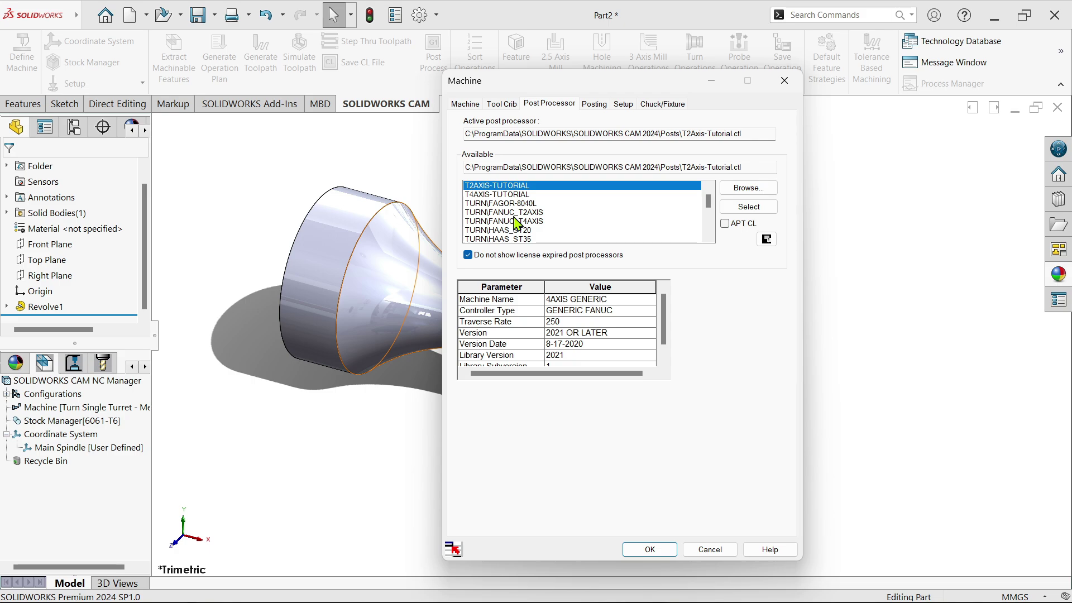
scroll(518, 224, "down", 1)
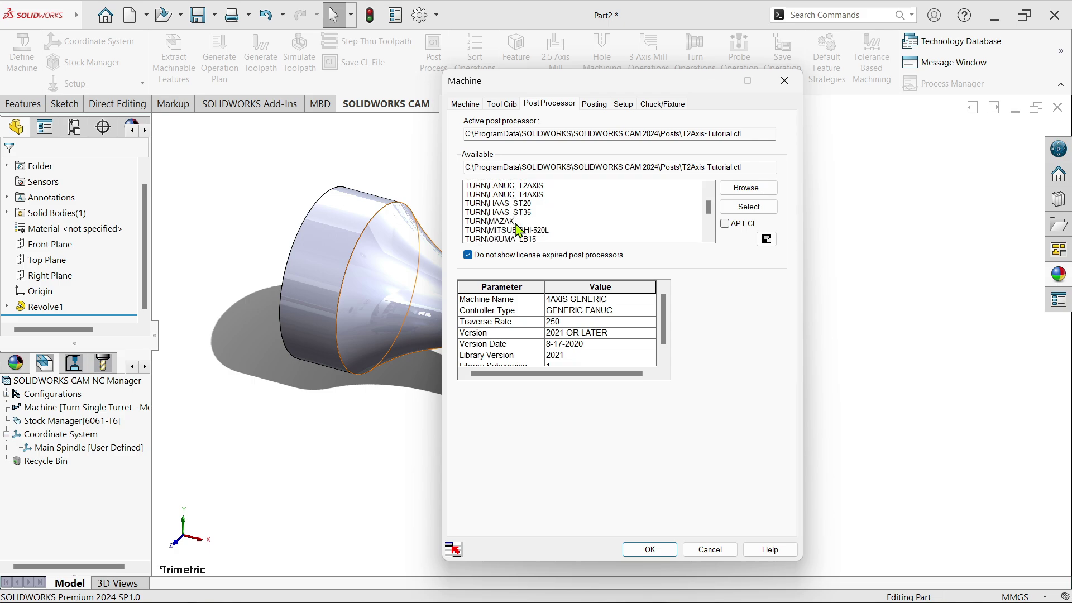
scroll(550, 208, "up", 1)
scroll(520, 210, "down", 5)
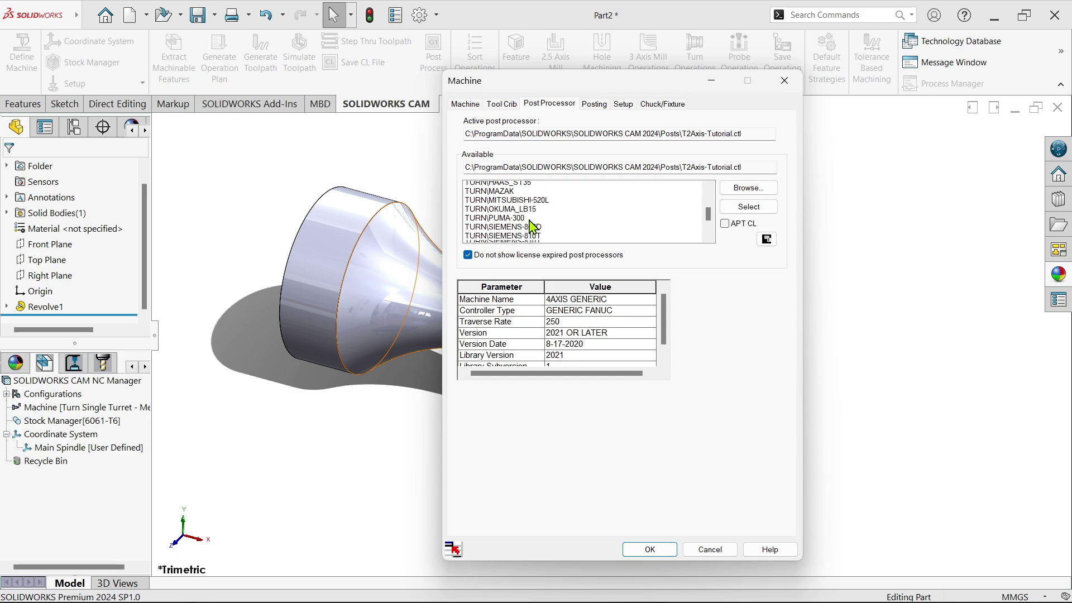
scroll(532, 228, "up", 2)
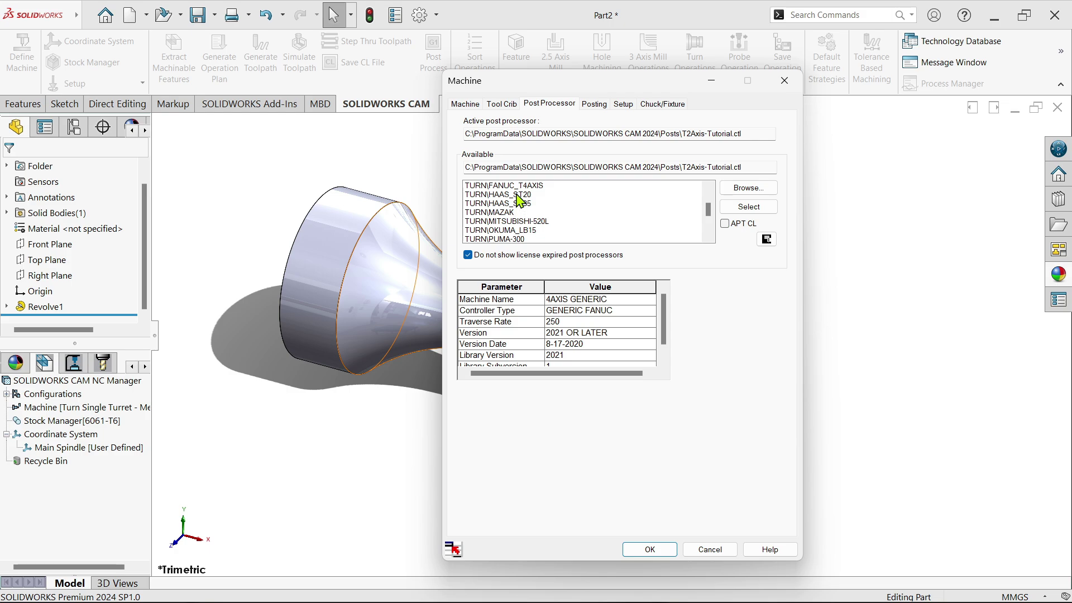
left_click(520, 187)
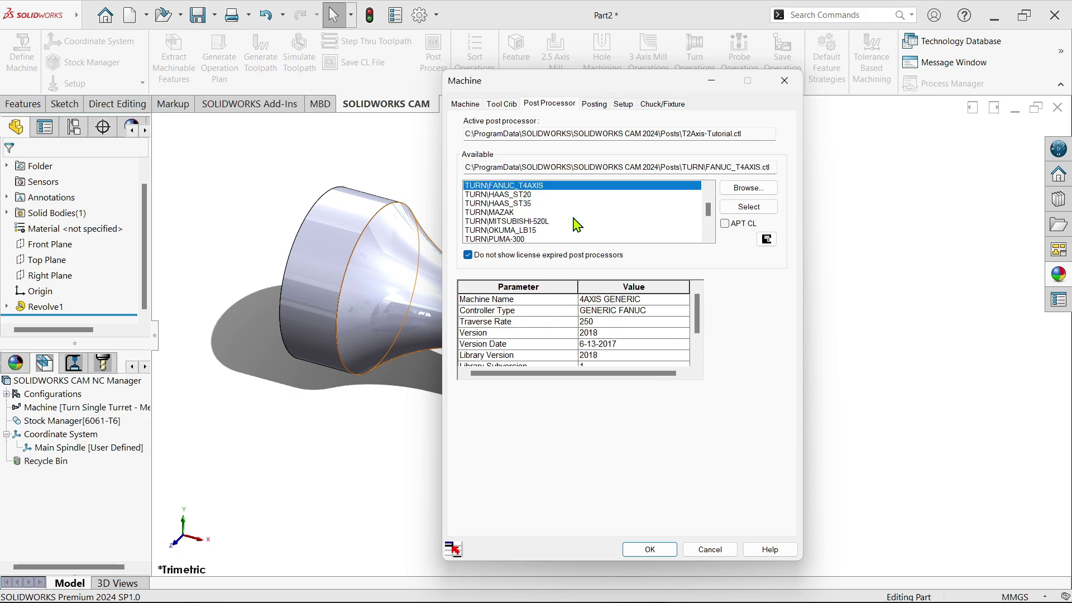
left_click(650, 550)
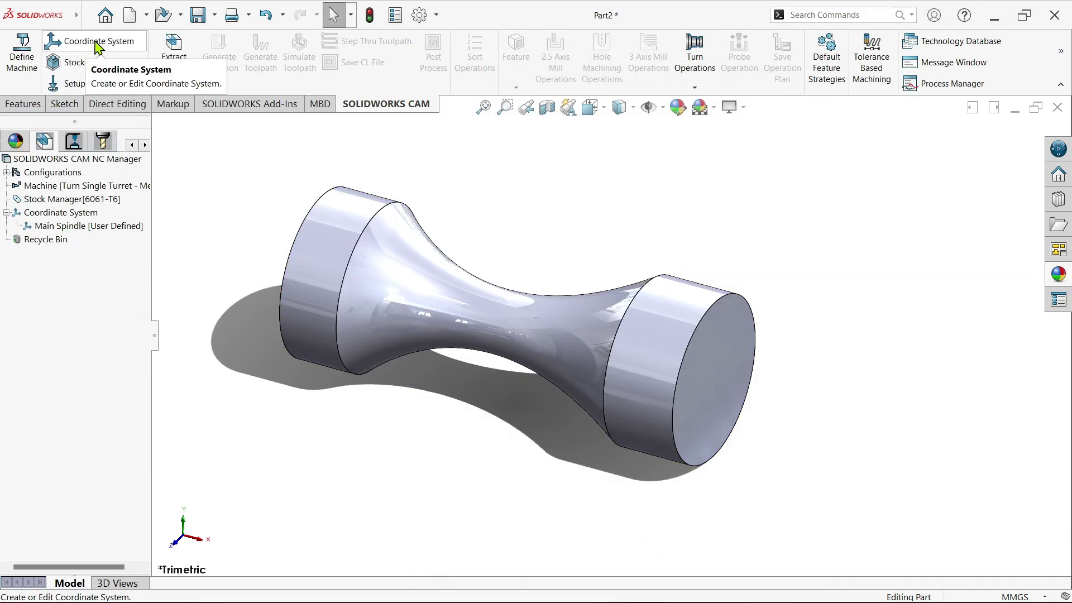
Step: Define the Main Spindle coordinate system as User Defined, origin at the right end face centre
left_click(98, 44)
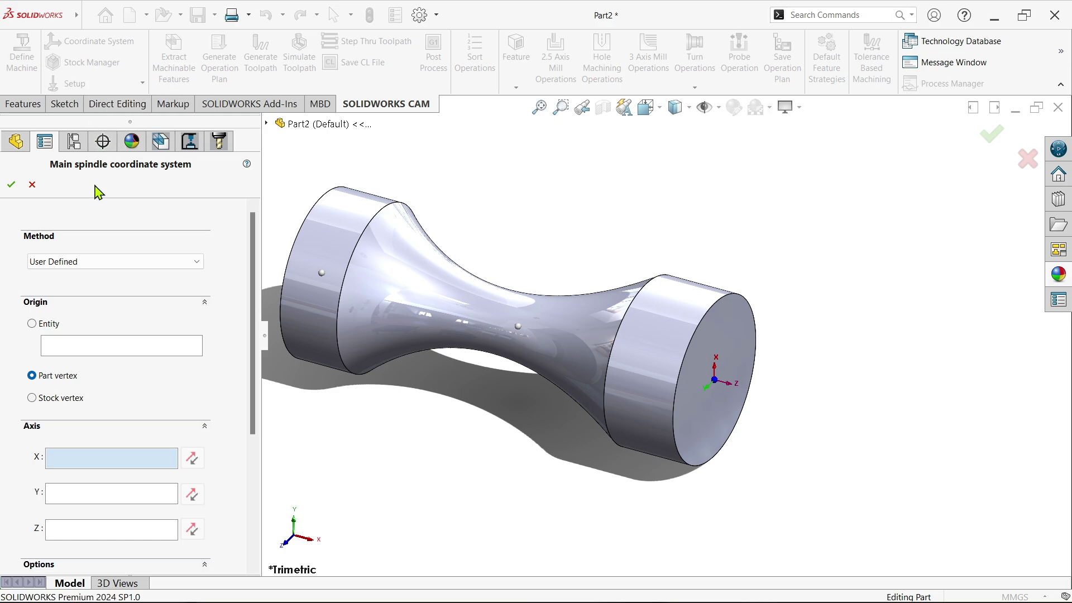
left_click(58, 267)
left_click(71, 278)
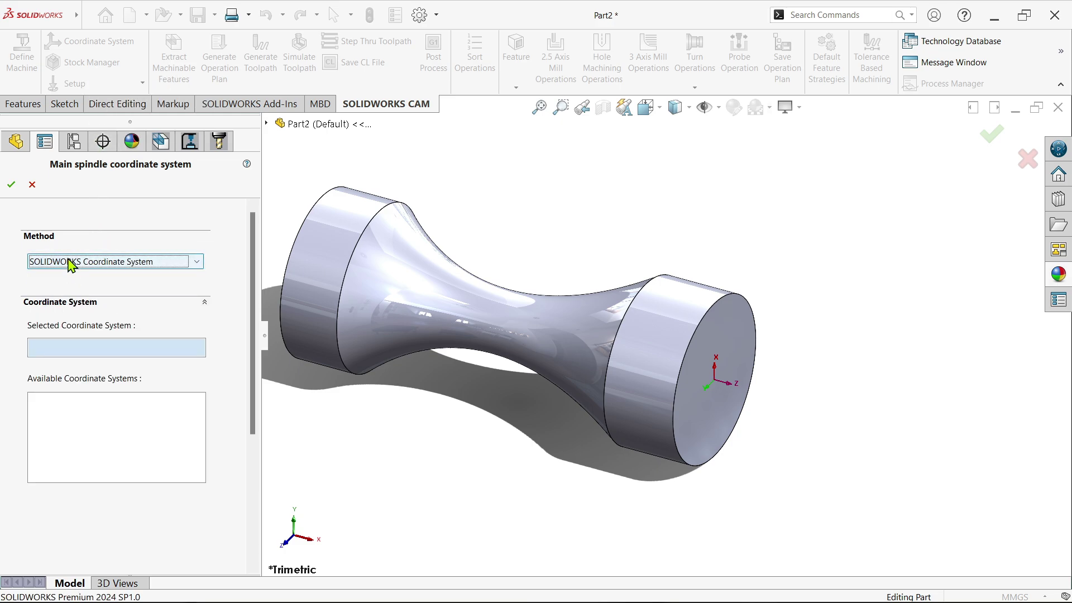
left_click(71, 266)
left_click(63, 287)
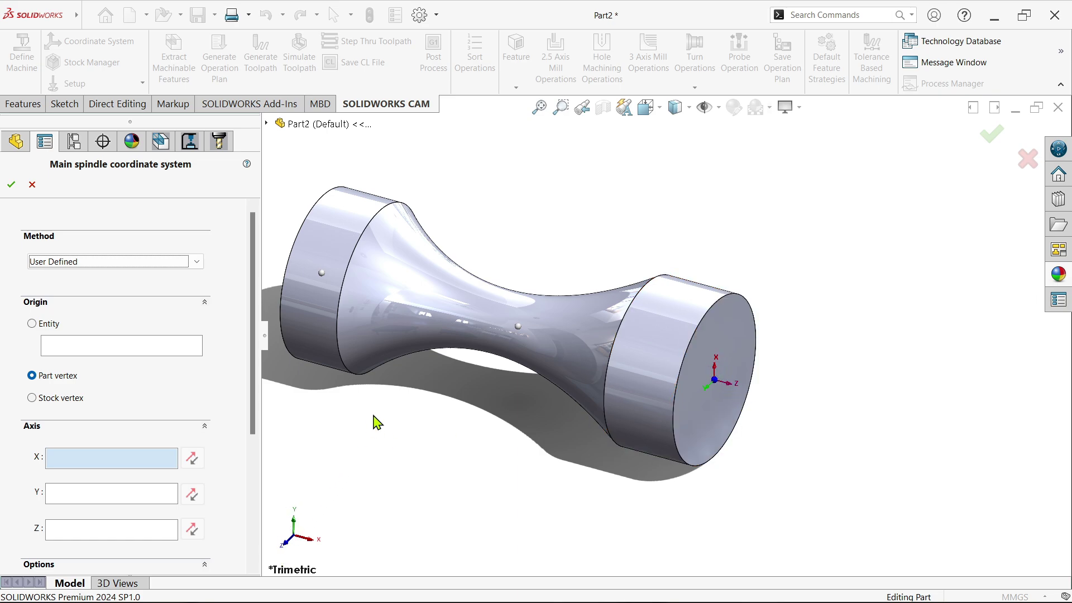
key("f")
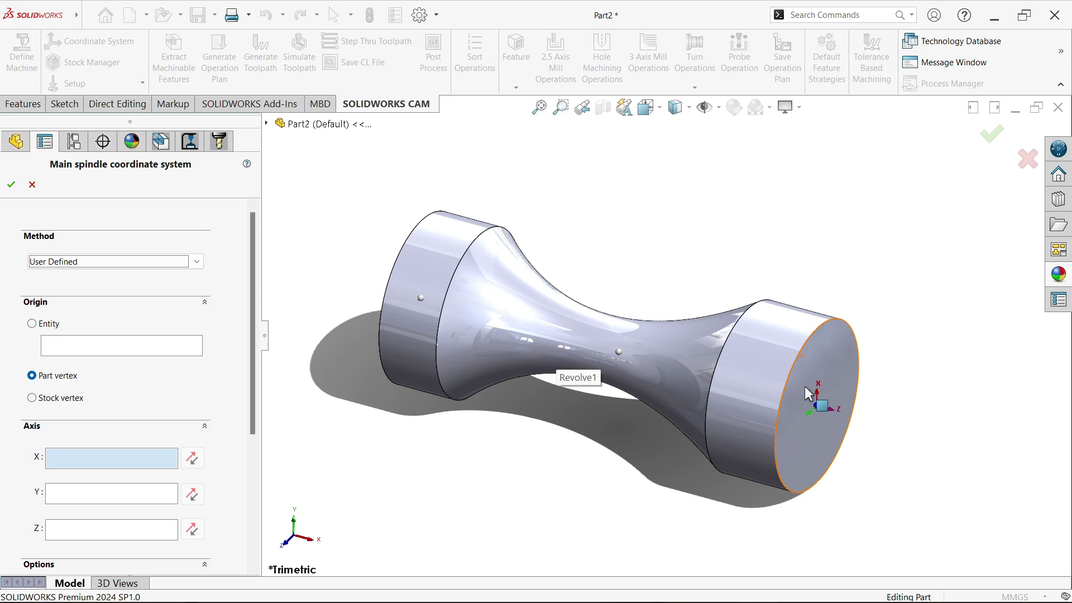
left_click(12, 186)
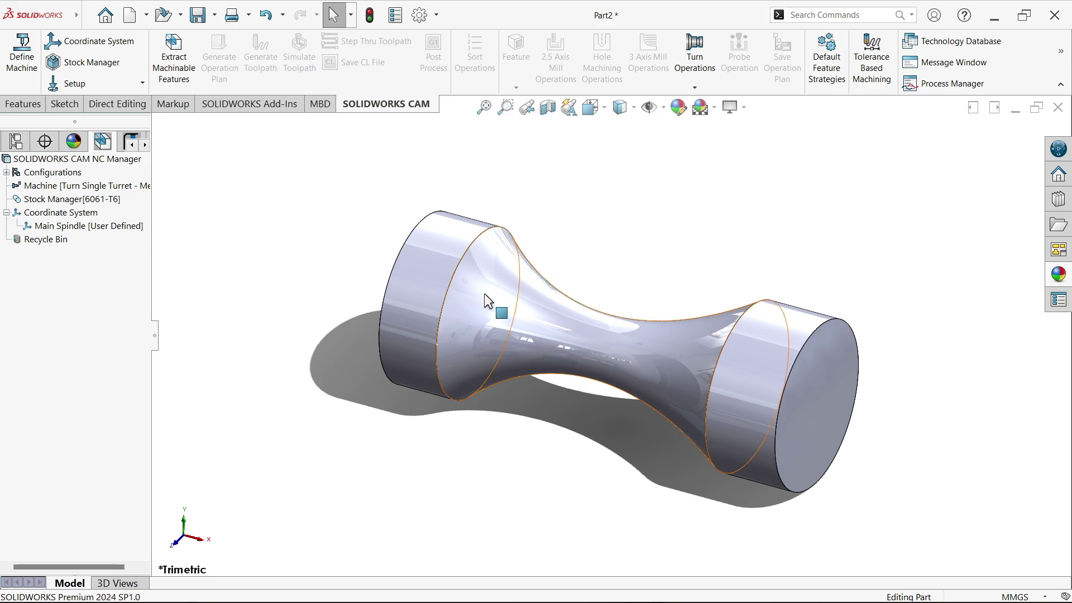
Step: Set the stock to 304 stainless steel round bar, 50mm diameter, keeping the Solid strategy
left_click(79, 66)
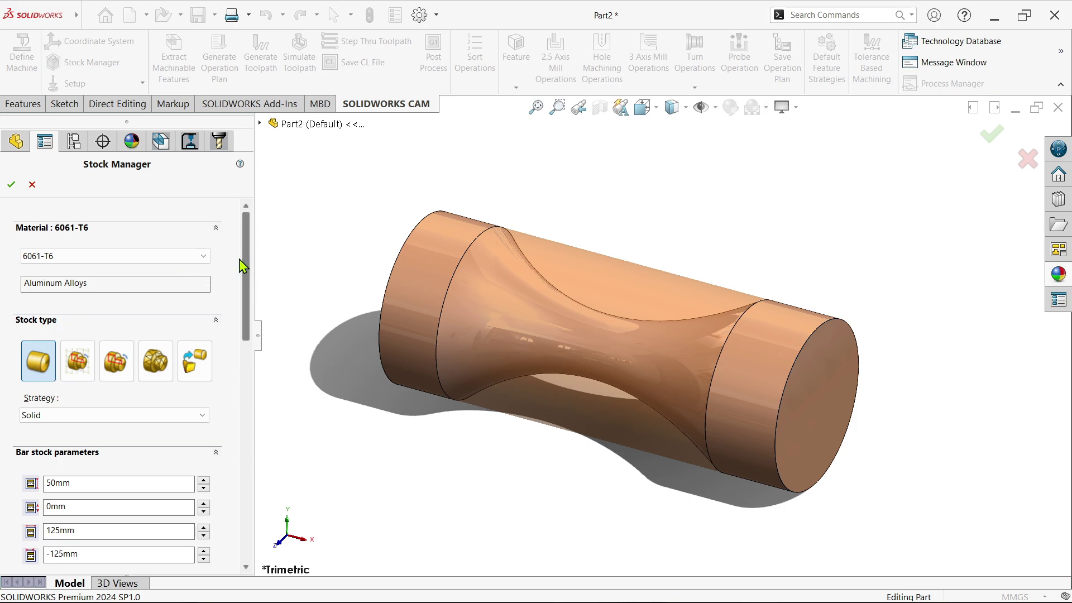
left_click(113, 257)
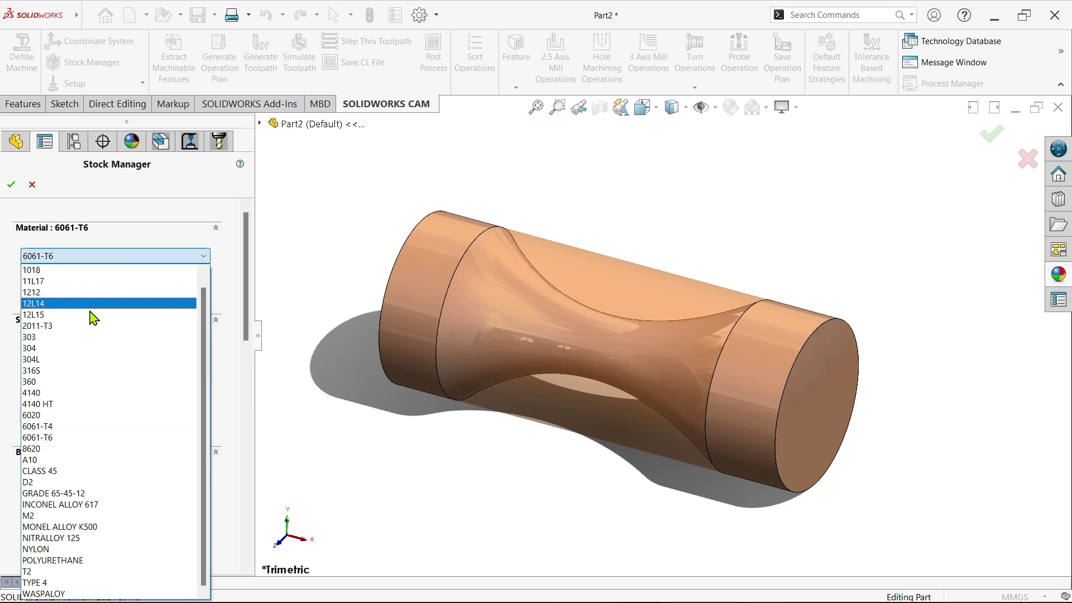
left_click(47, 349)
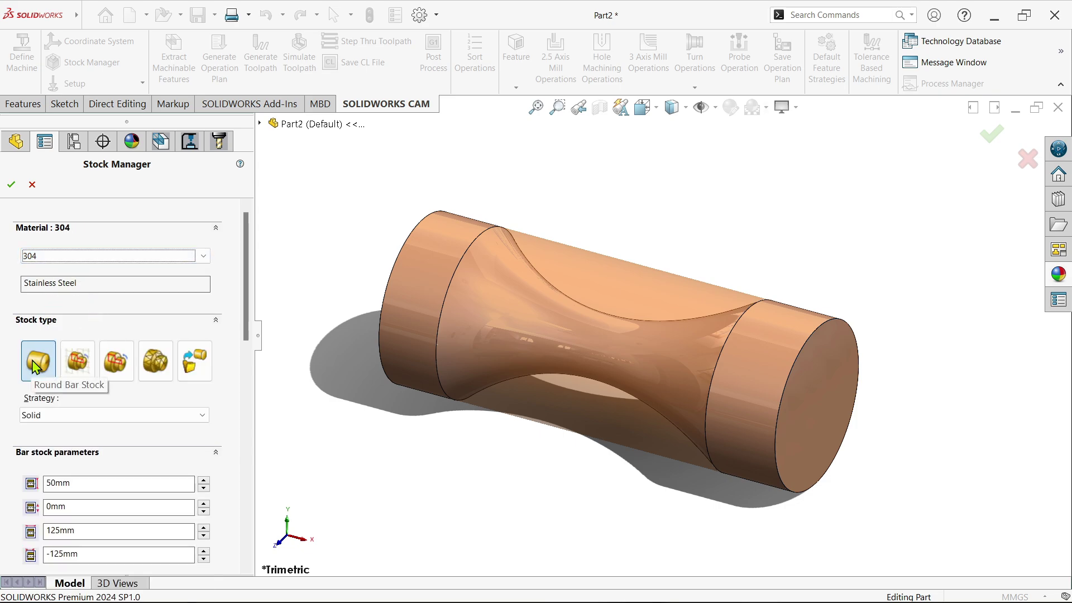
left_click_drag(247, 306, 246, 357)
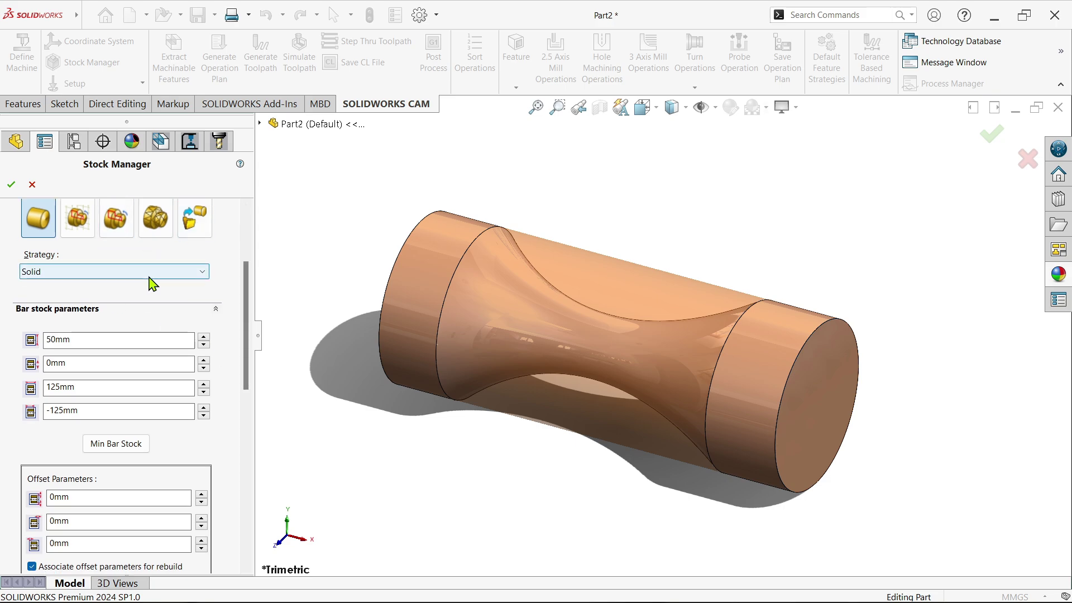
left_click(199, 273)
left_click(200, 273)
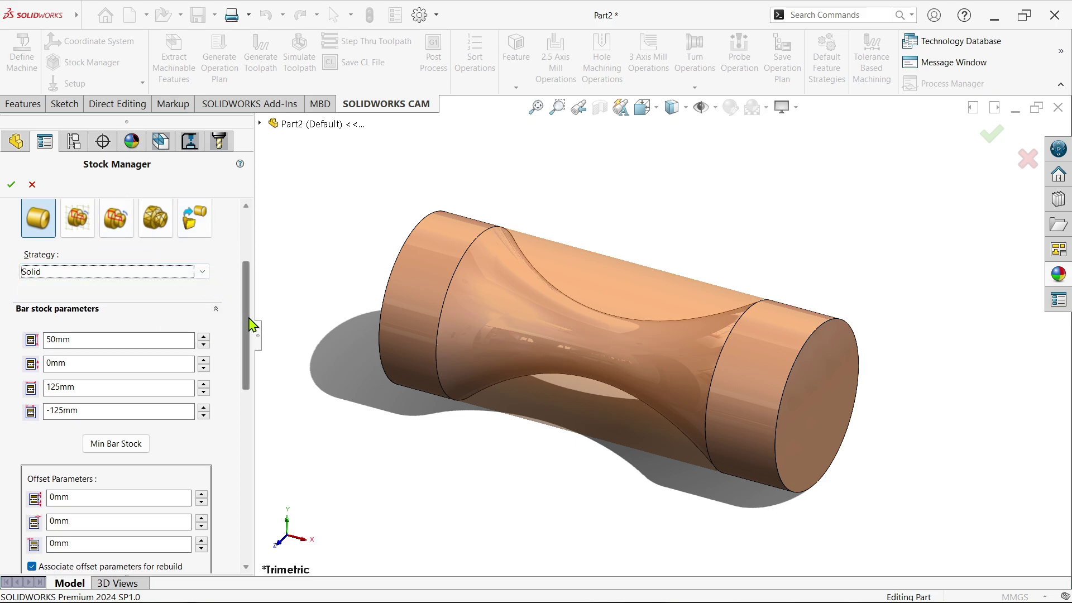
Step: Set the bar stock offsets to 40mm and 5mm in Stock Manager
left_click_drag(250, 320, 243, 368)
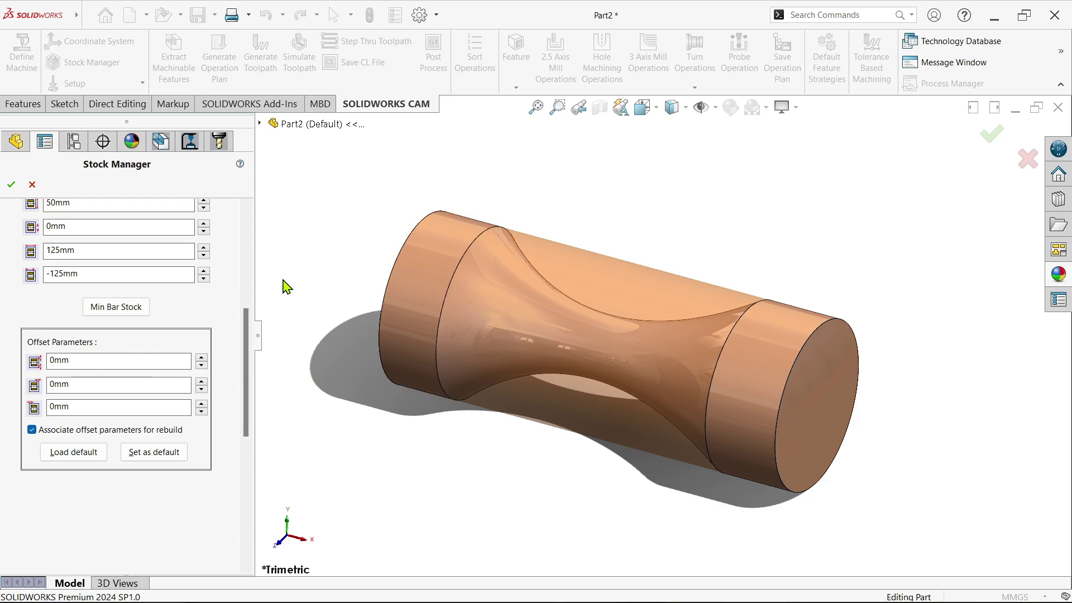
left_click(88, 411)
type("40")
key("Return")
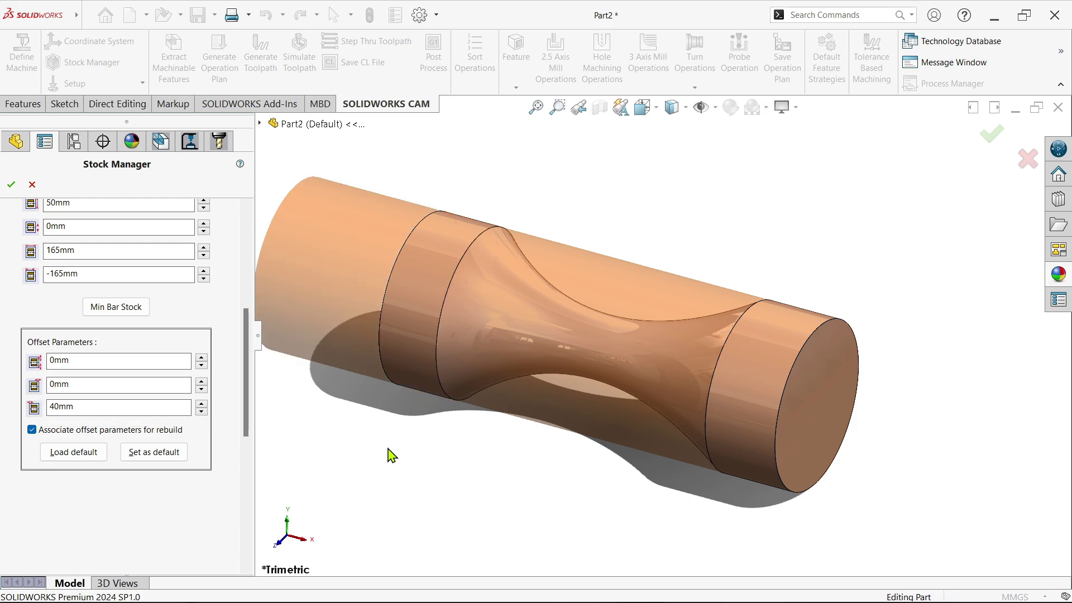
scroll(423, 262, "down", 1)
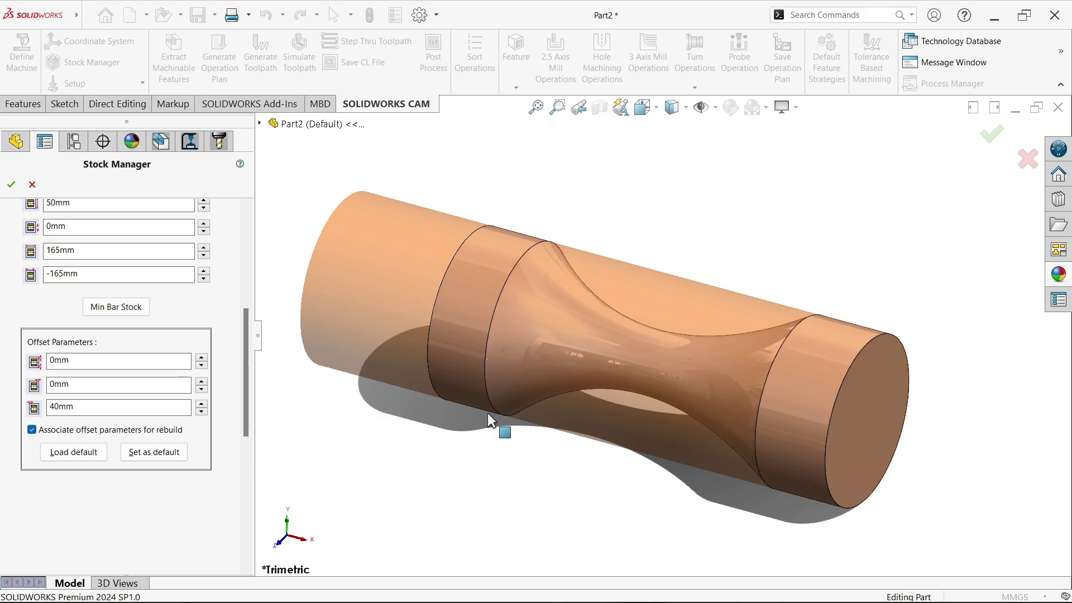
left_click_drag(78, 387, 43, 380)
type("5")
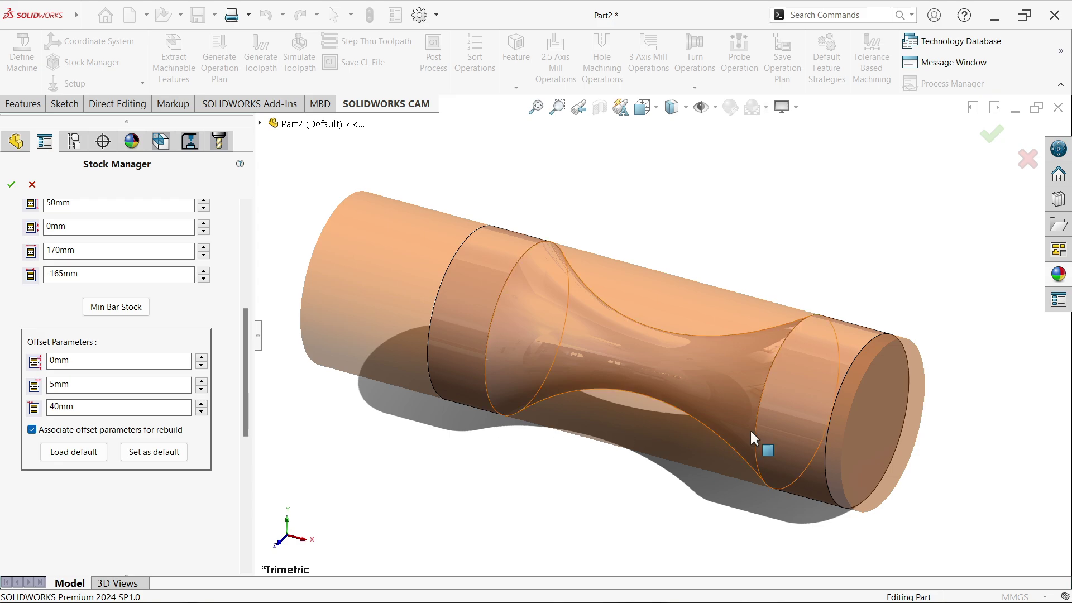
Step: Set the bar stock outside diameter to 55mm and accept the stock settings
scroll(860, 442, "down", 3)
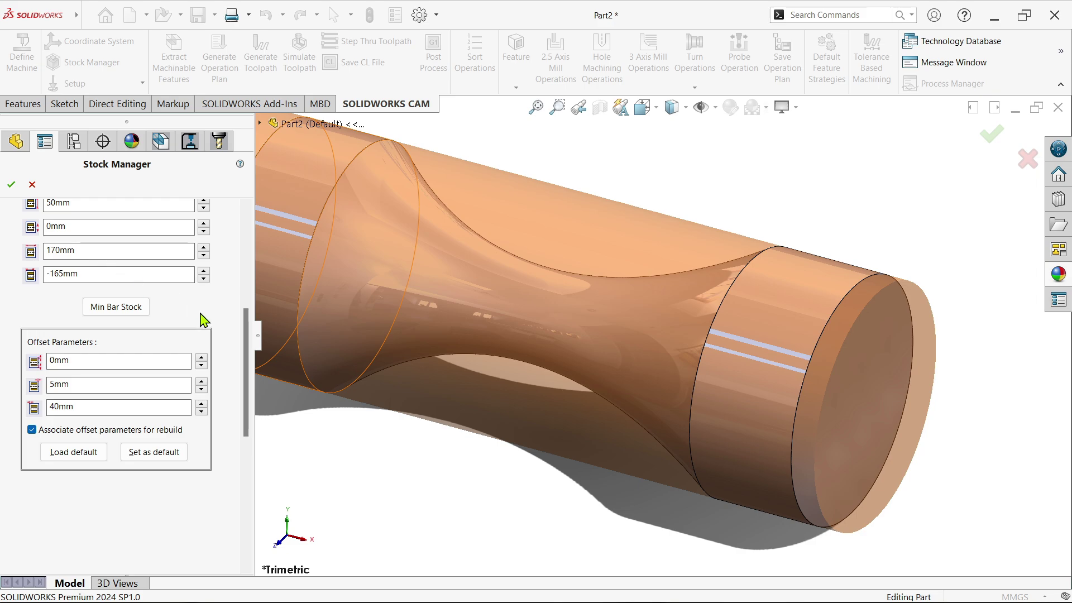
left_click_drag(247, 338, 246, 287)
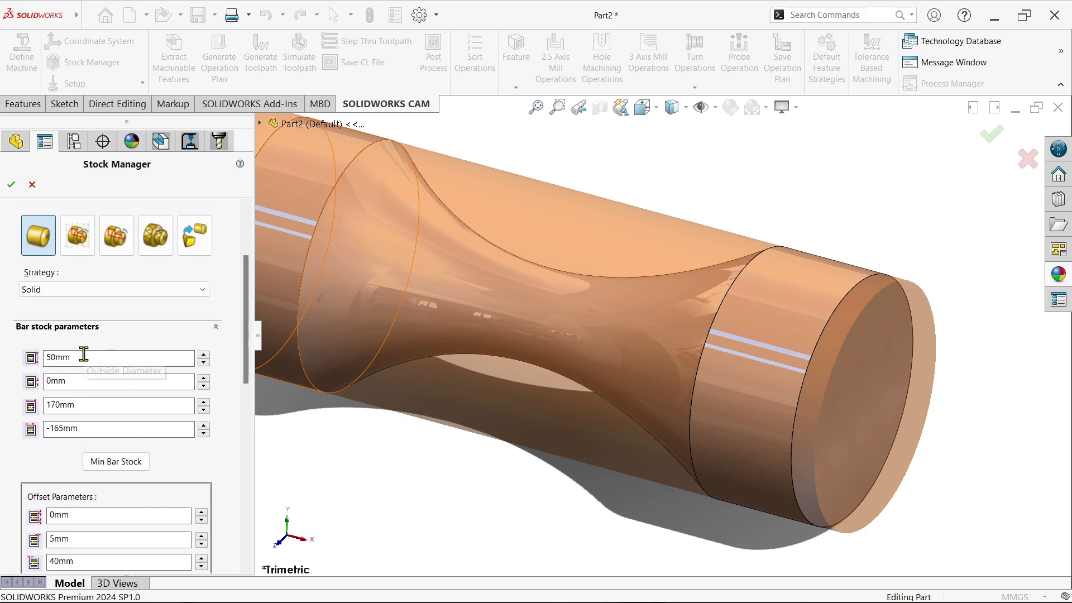
left_click_drag(84, 355, 26, 354)
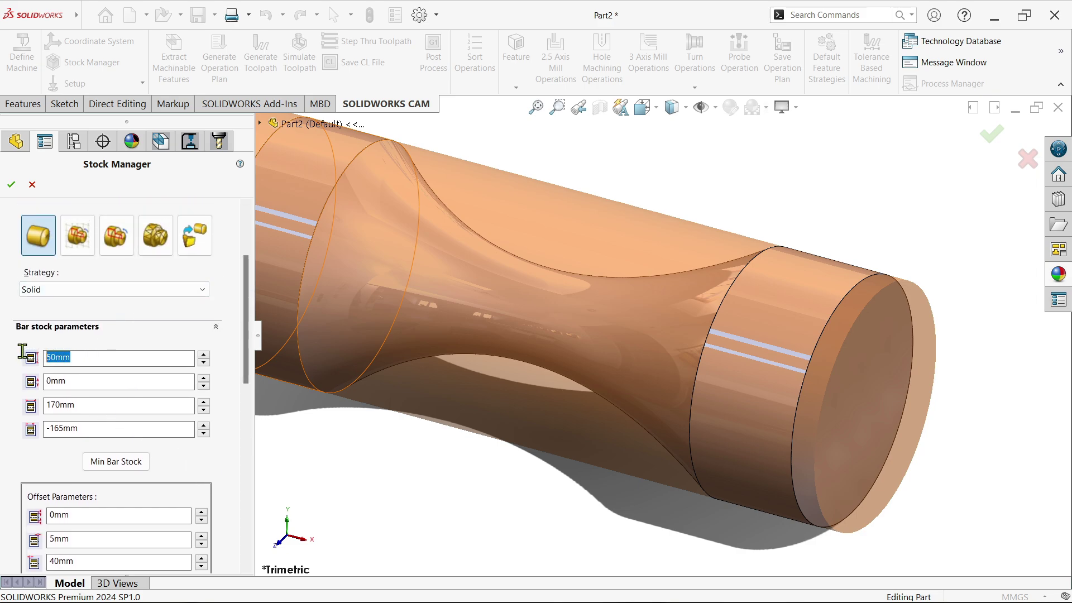
type("55")
key("Tab")
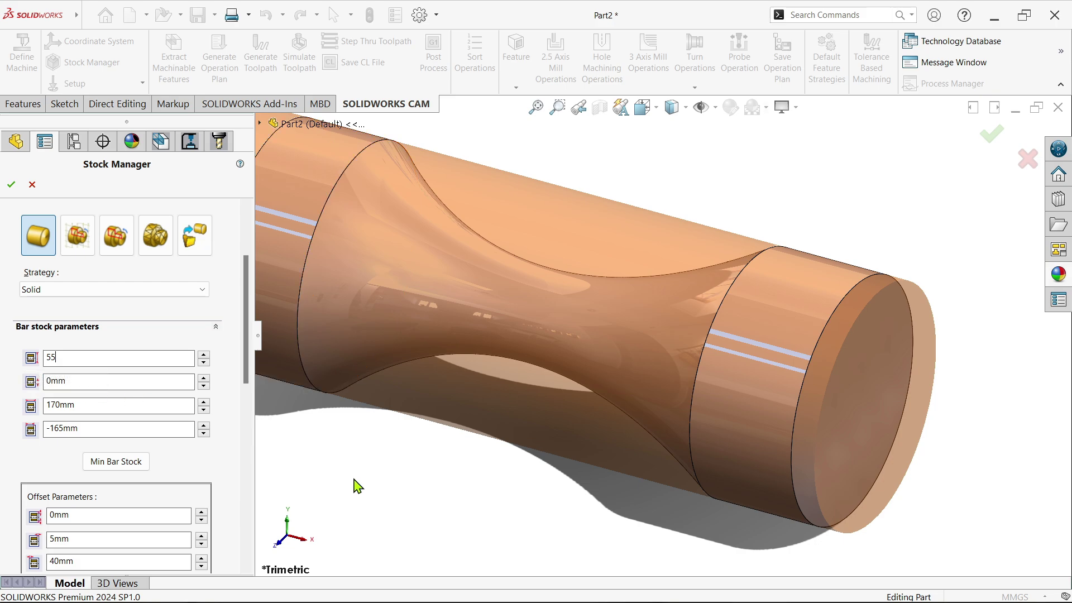
scroll(849, 284, "down", 2)
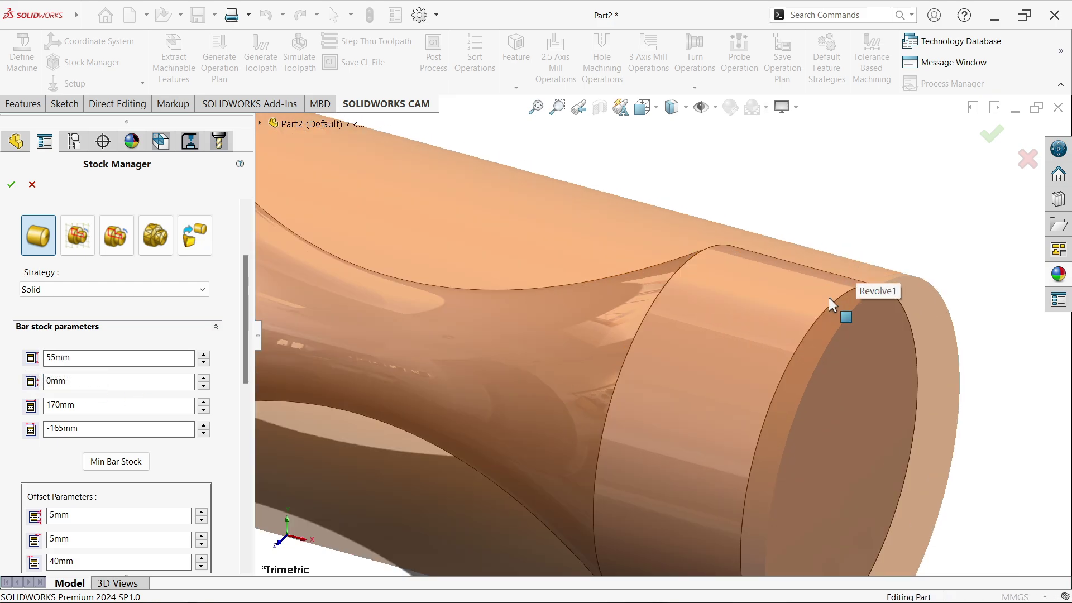
scroll(823, 300, "up", 3)
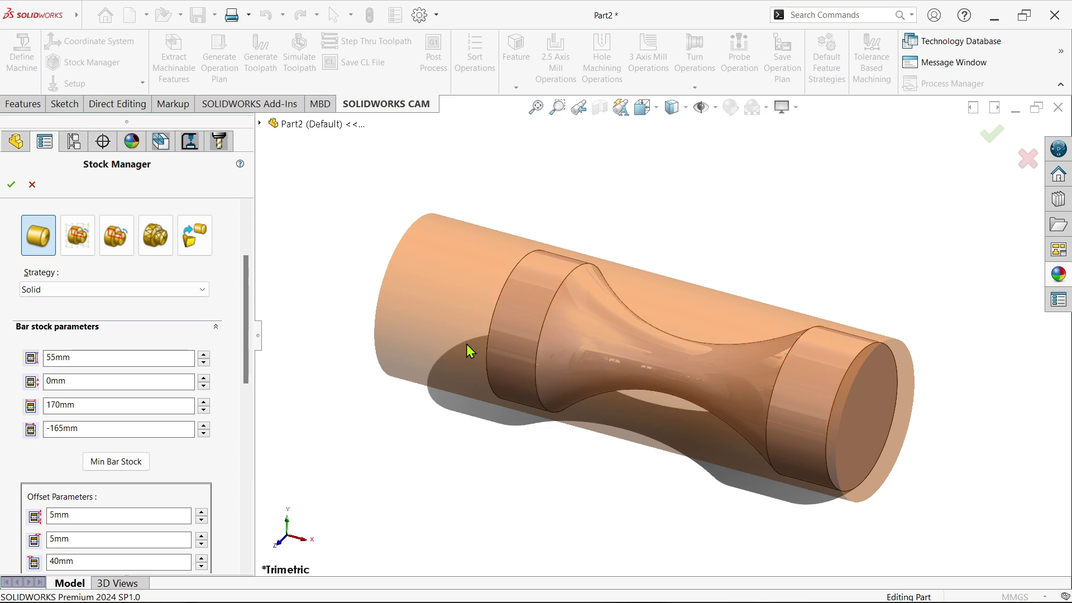
left_click(11, 185)
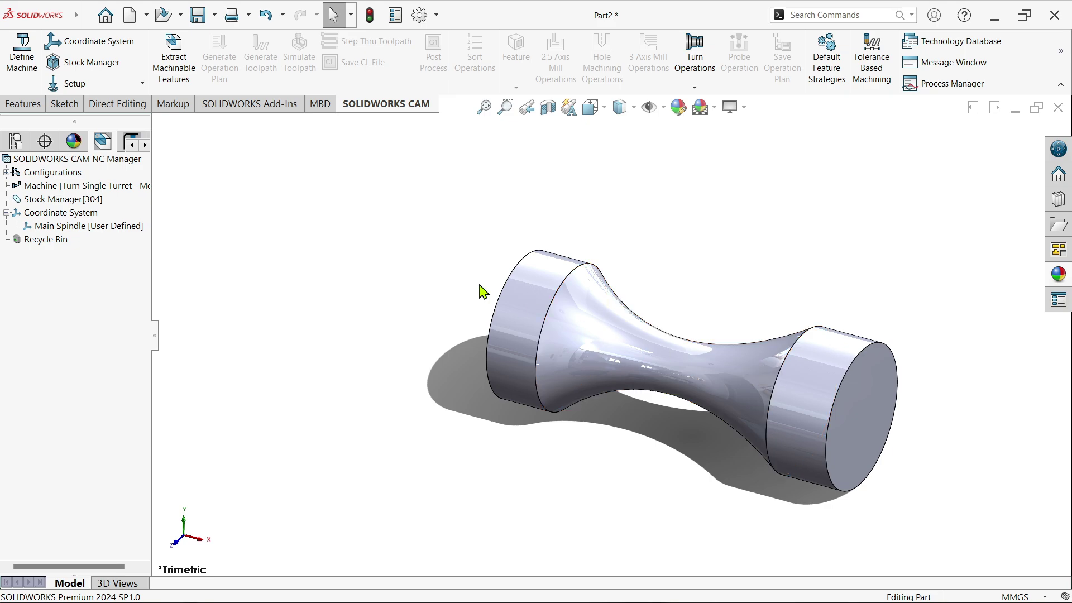
Step: Create Turn Setup1, keeping the default X=1, Y=0, Z=0 direction
left_click(103, 86)
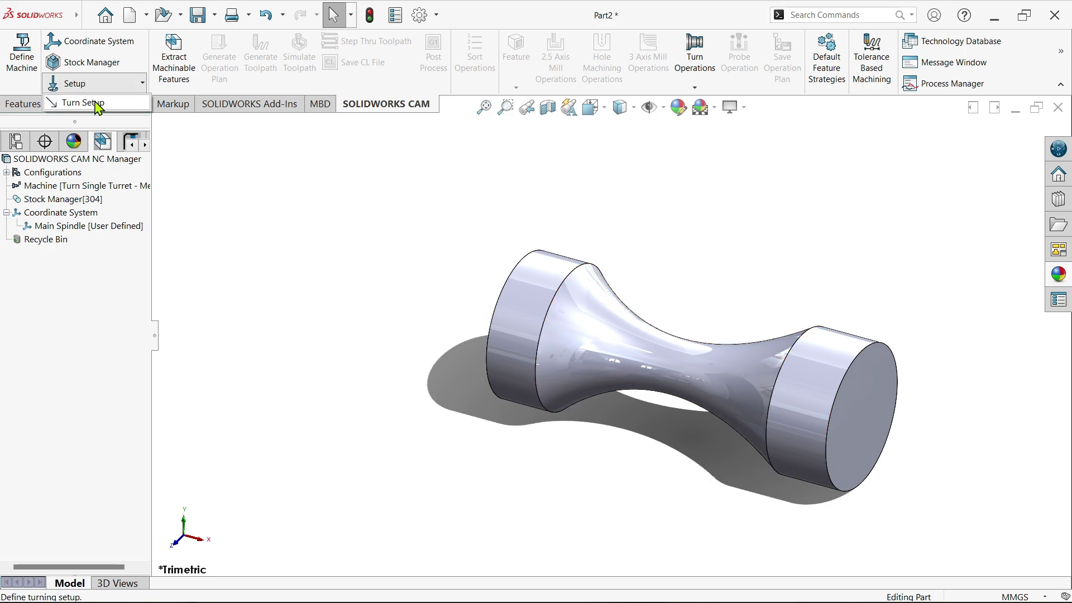
left_click(98, 107)
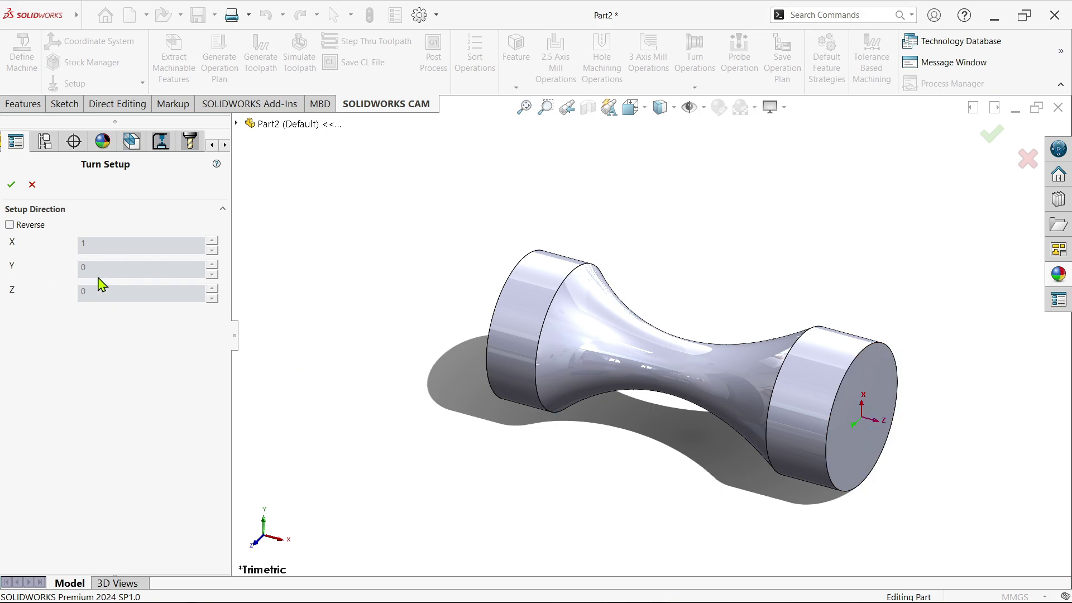
left_click(12, 185)
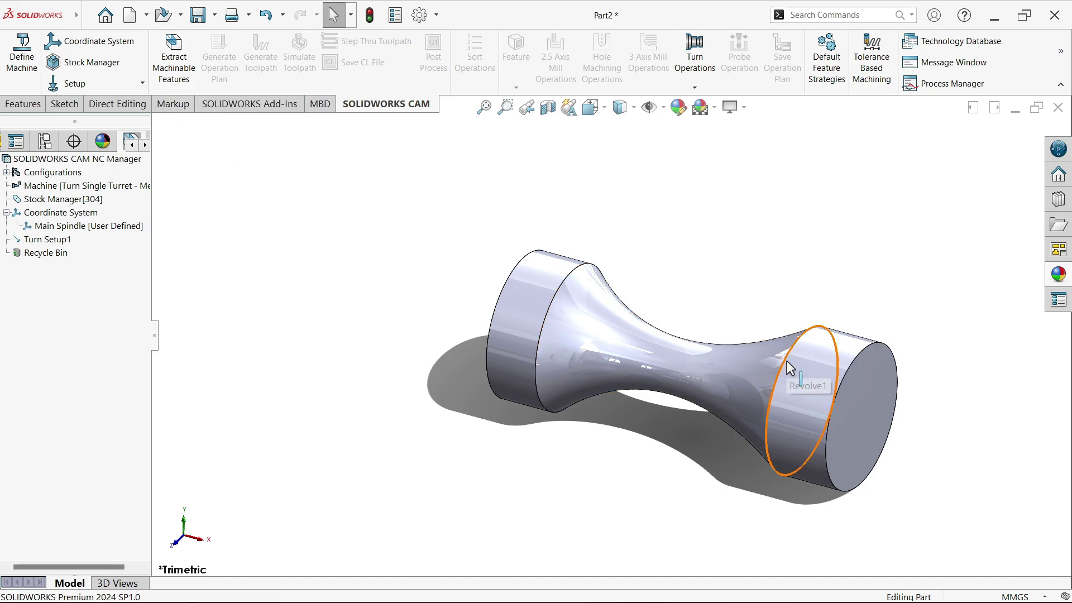
scroll(786, 361, "down", 2)
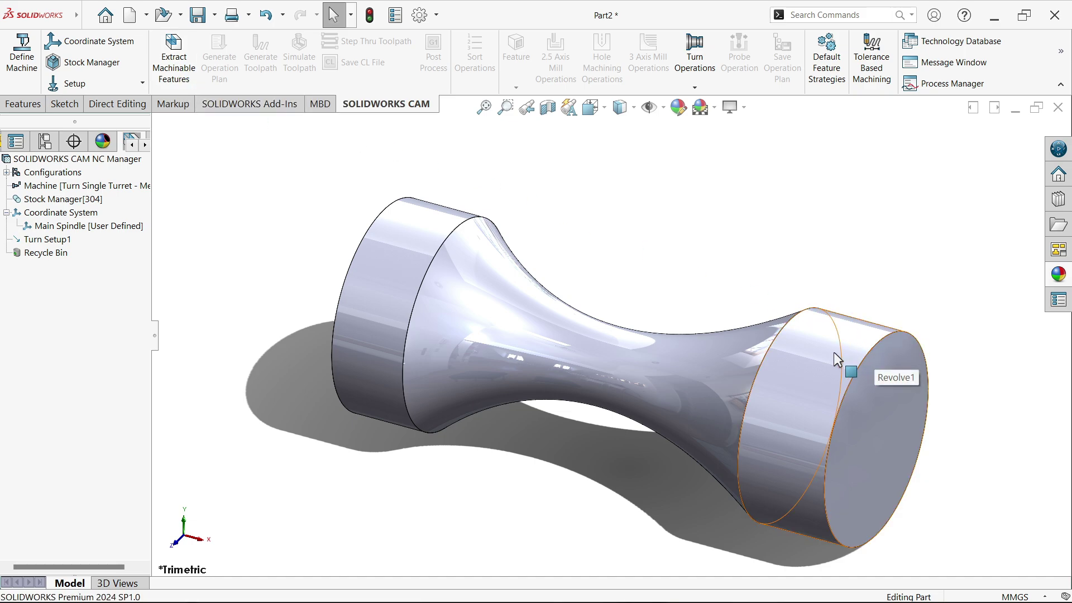
Step: Extract machinable features and check Face Feature1, OD Feature1 and CutOff Feature1 in the tree
left_click(171, 63)
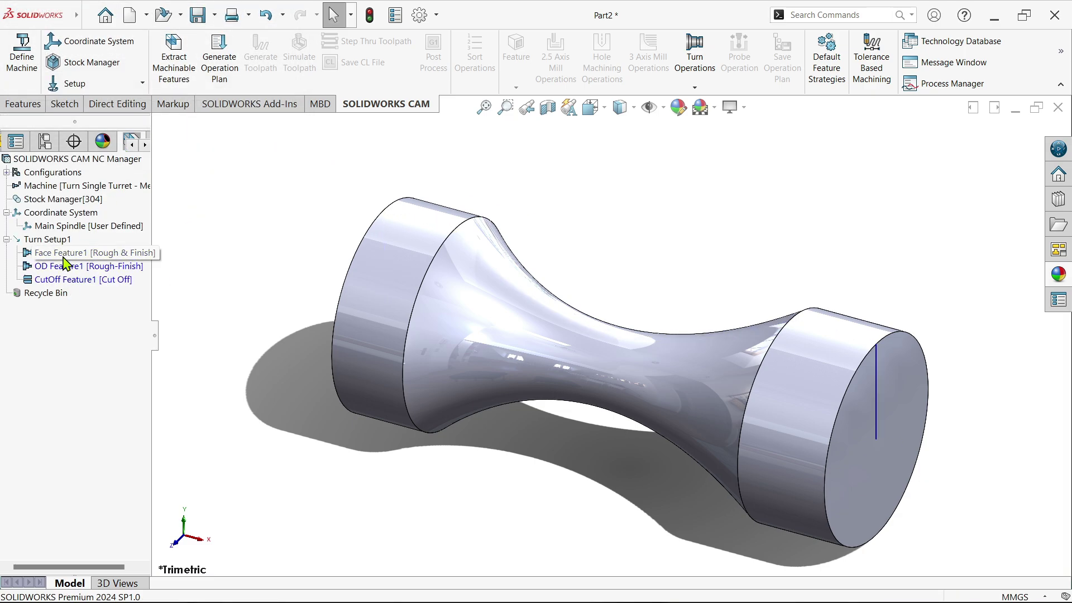
left_click(62, 252)
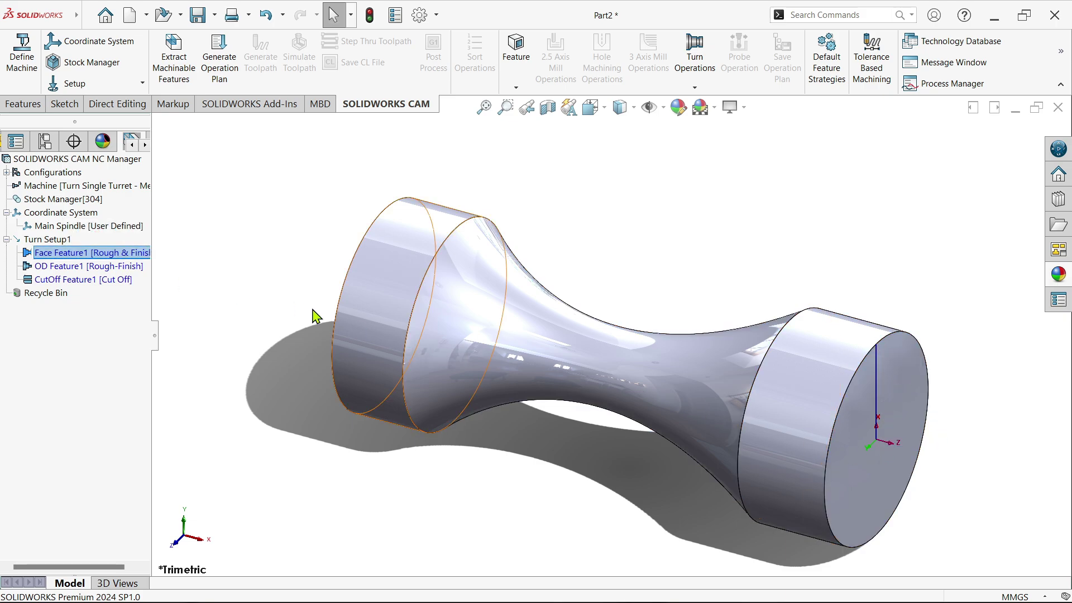
left_click(94, 267)
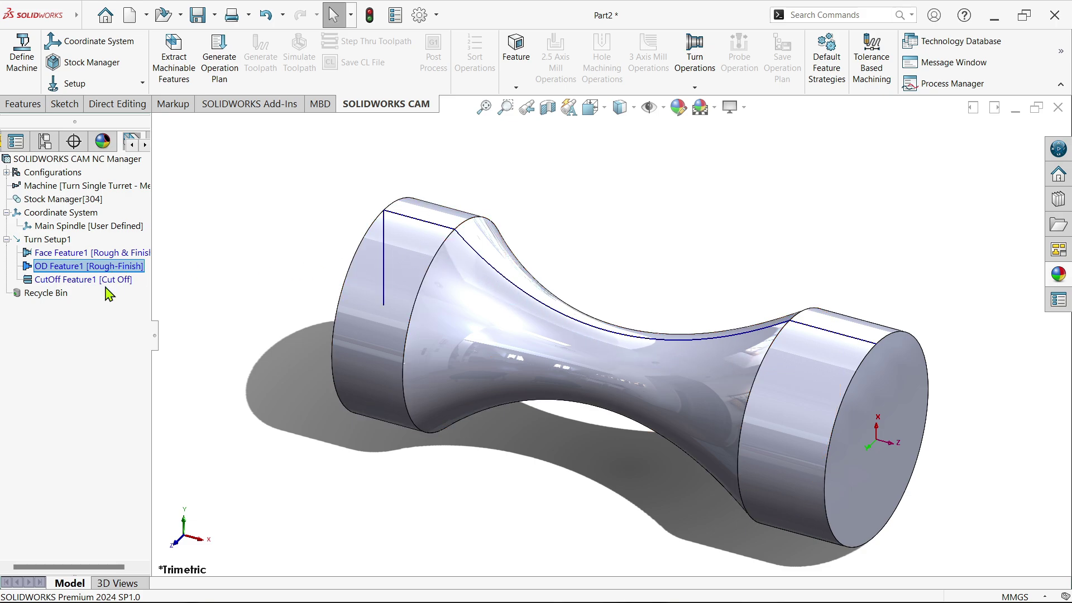
left_click(86, 280)
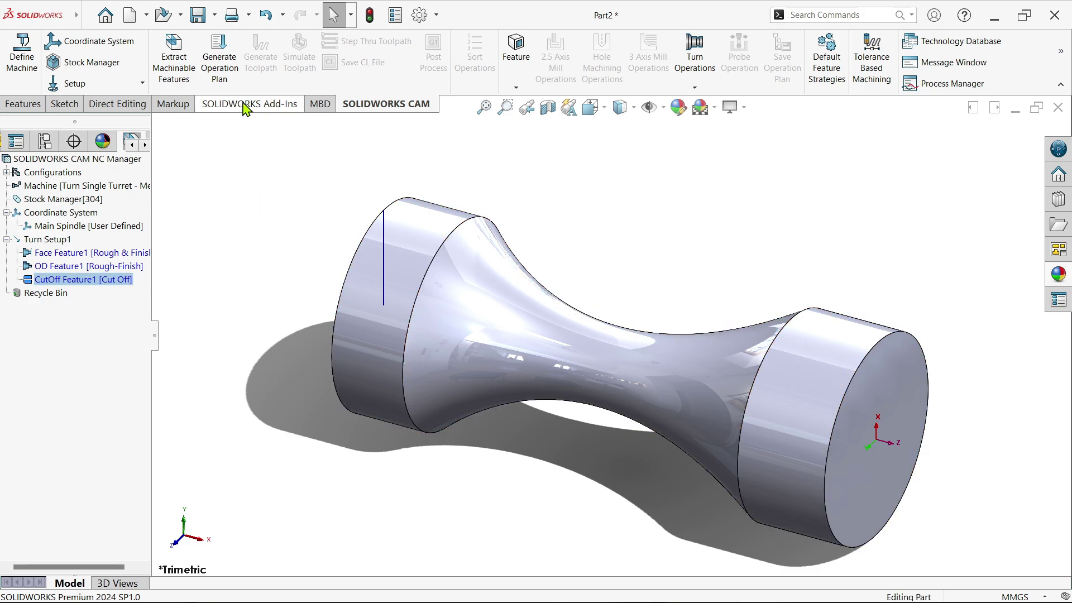
Step: Generate the operation plan, inspect Face Rough1, and widen the tree to read operation names
left_click(223, 58)
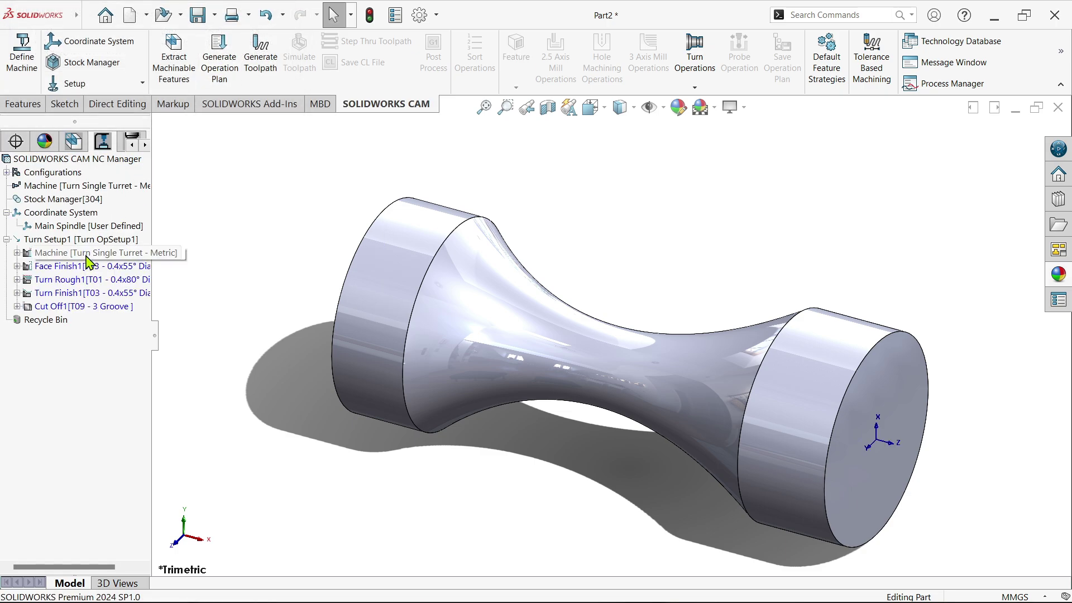
mouse_move(87, 258)
left_click(87, 259)
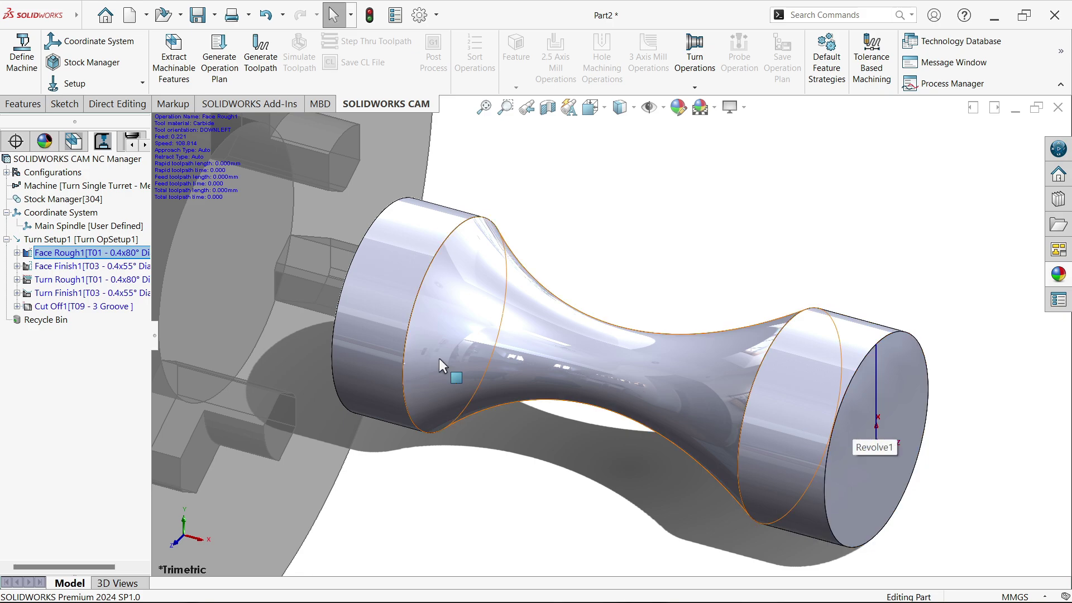
mouse_move(80, 282)
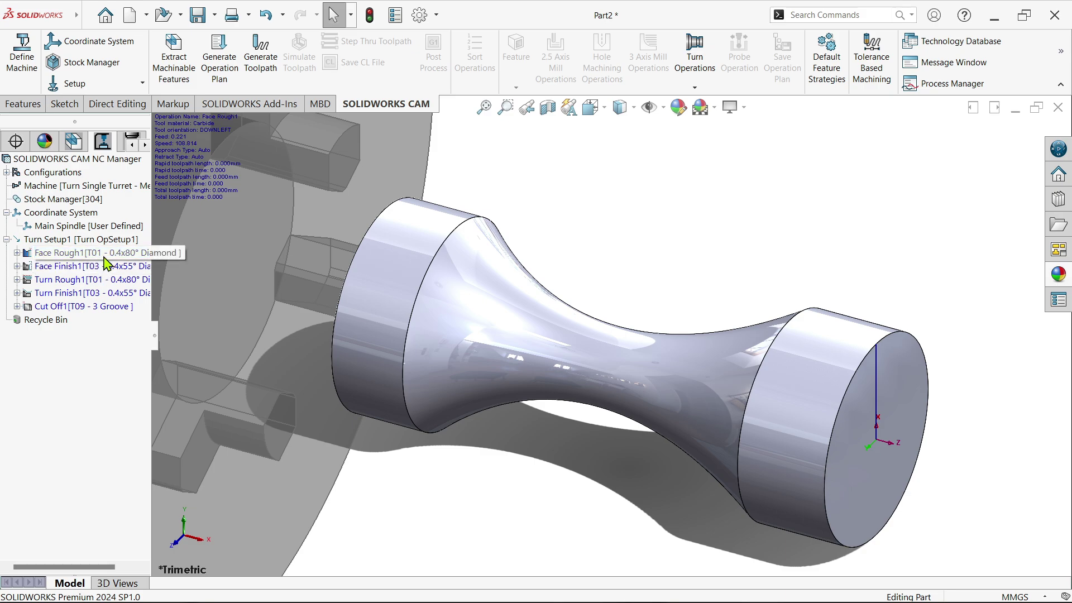
mouse_move(156, 345)
left_click_drag(154, 338, 197, 337)
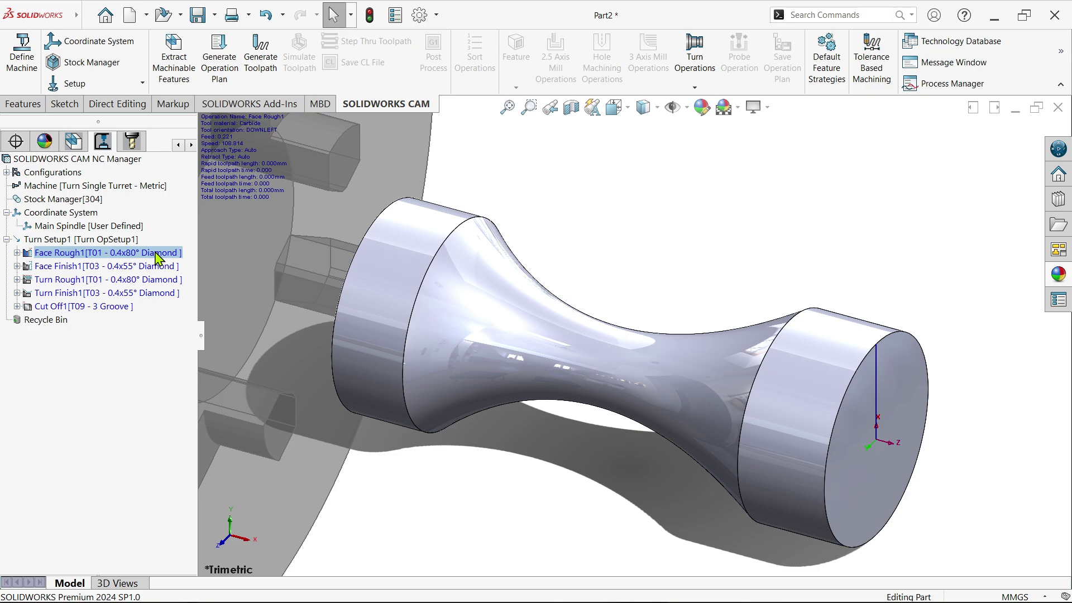
Step: Review Turn Rough1, Turn Finish1 and Cut Off1, then generate toolpaths for all operations
left_click(80, 282)
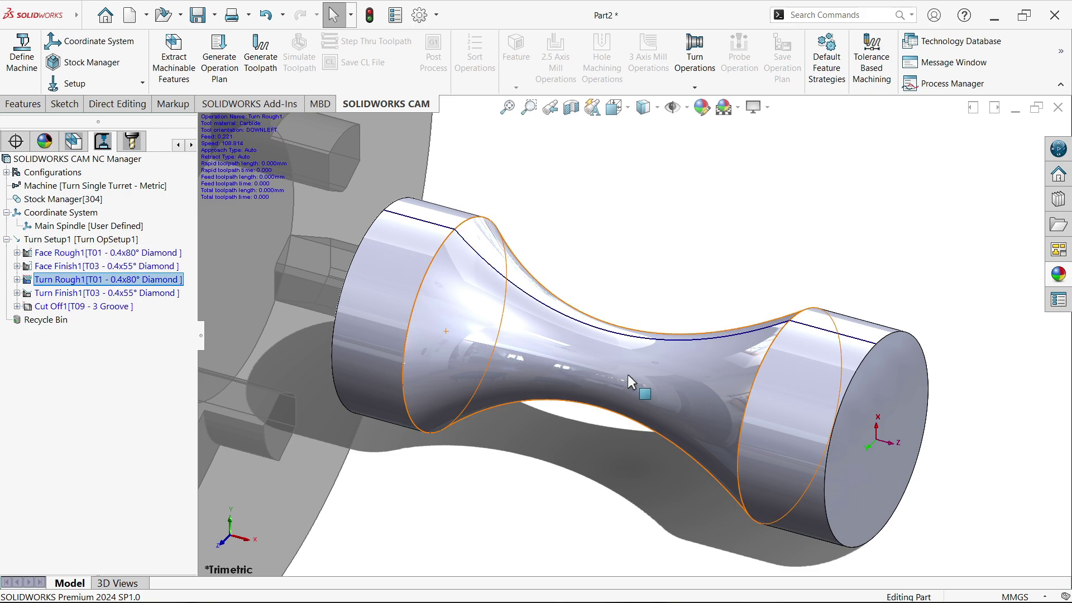
scroll(520, 346, "up", 3)
scroll(492, 310, "down", 3)
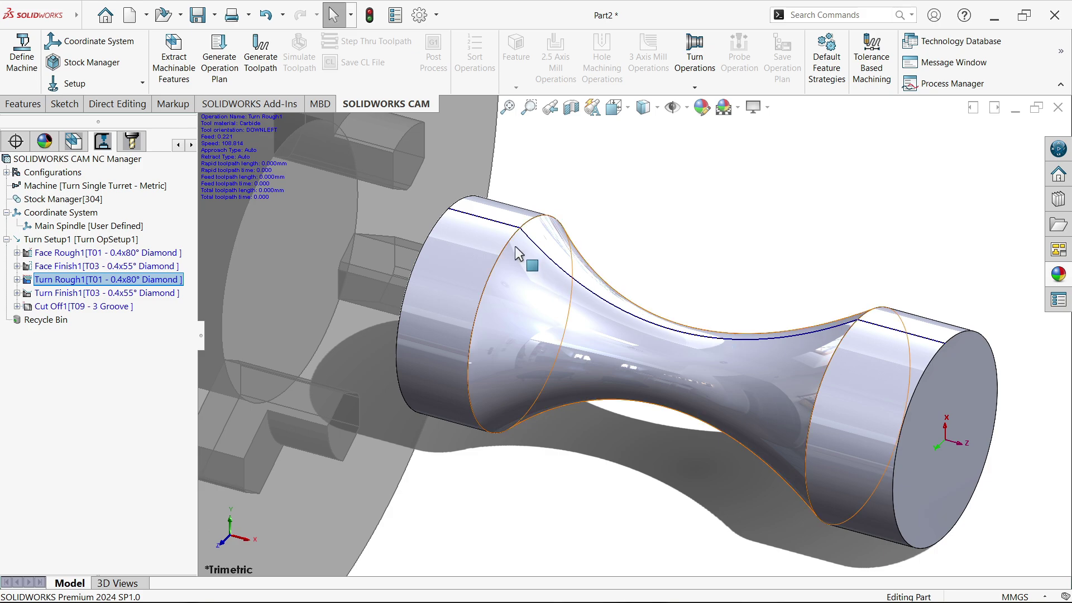
left_click(89, 294)
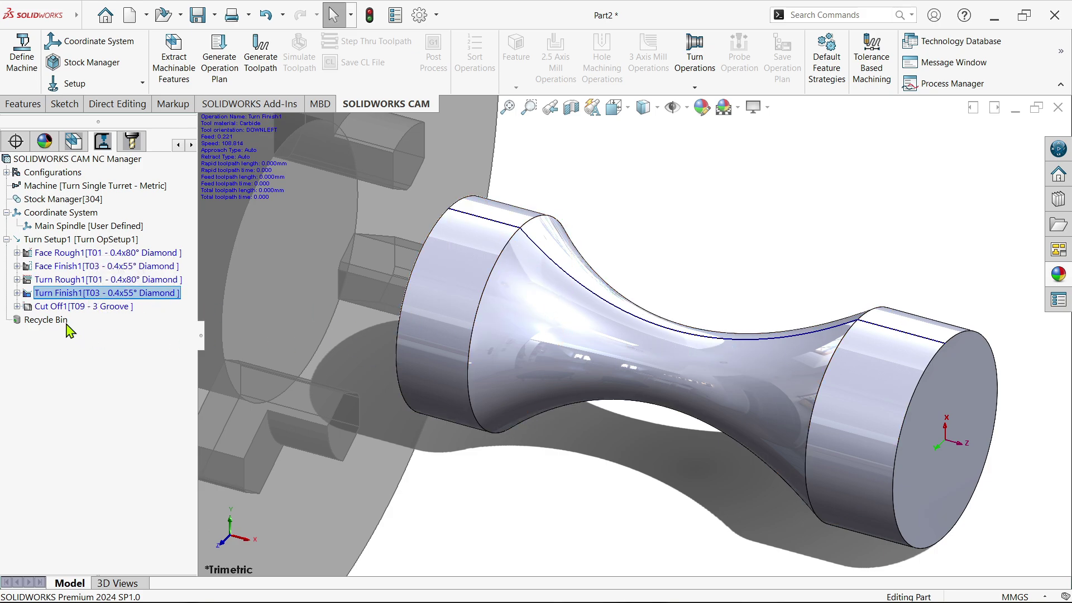
left_click(101, 307)
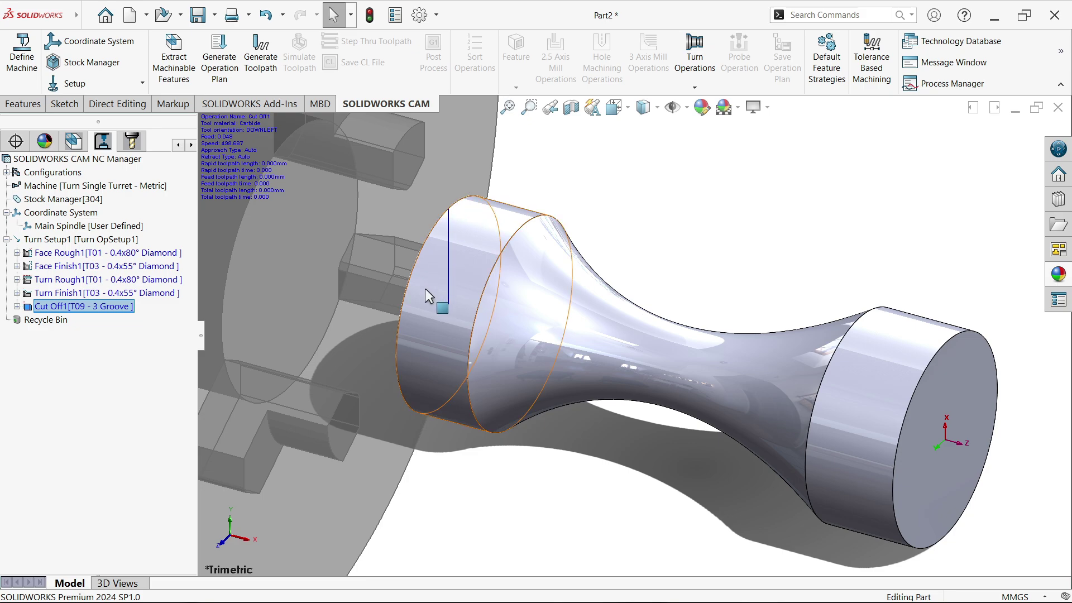
scroll(582, 388, "up", 3)
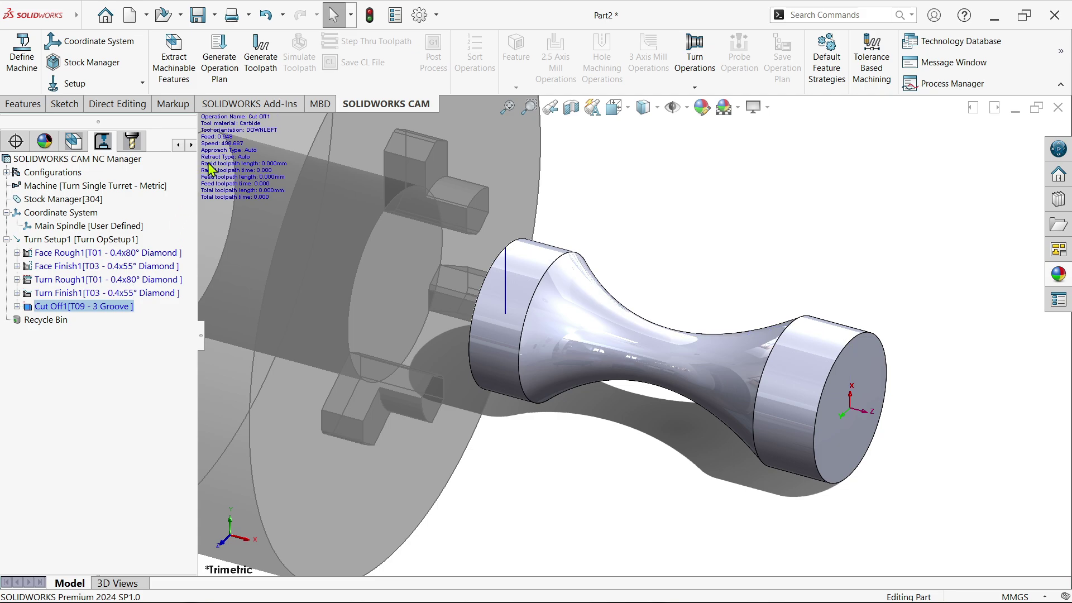
left_click(265, 68)
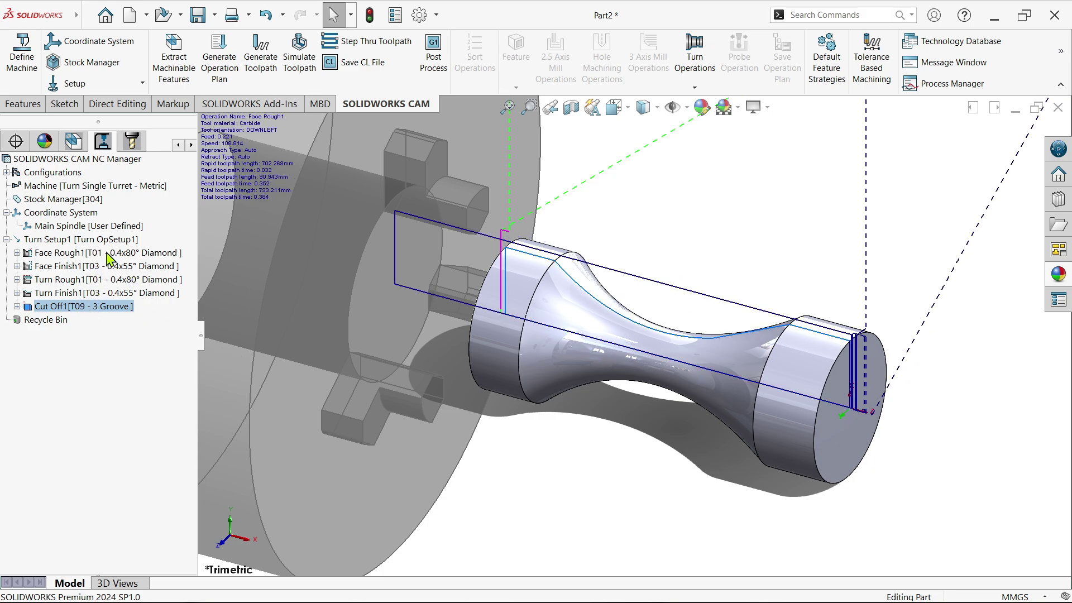
Step: Display the Face Rough1 and Face Finish1 toolpaths on the fitted part
left_click(137, 253)
scroll(746, 372, "up", 5)
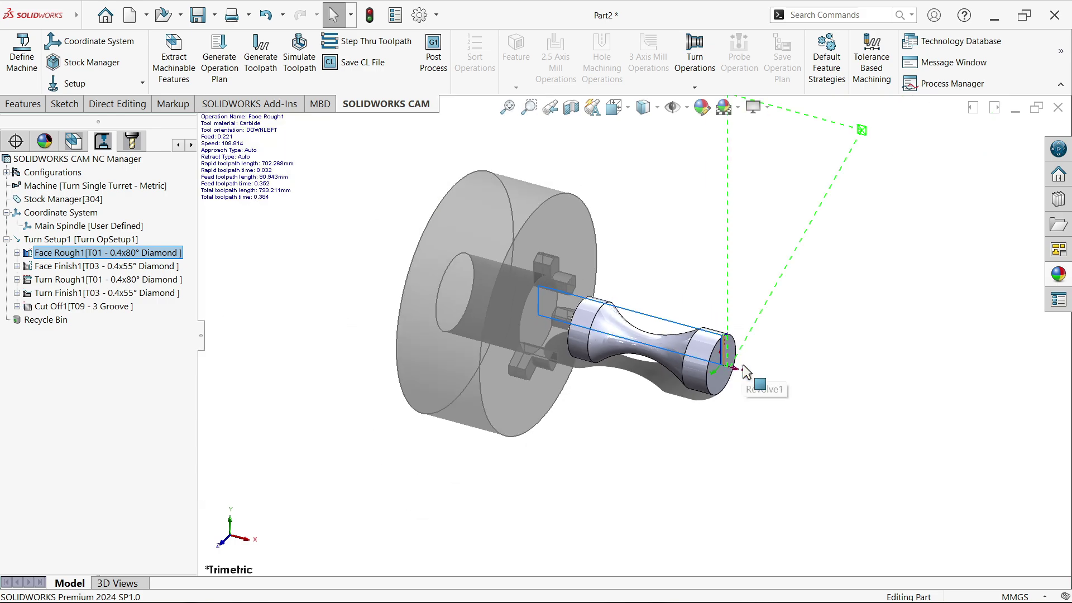
key("f")
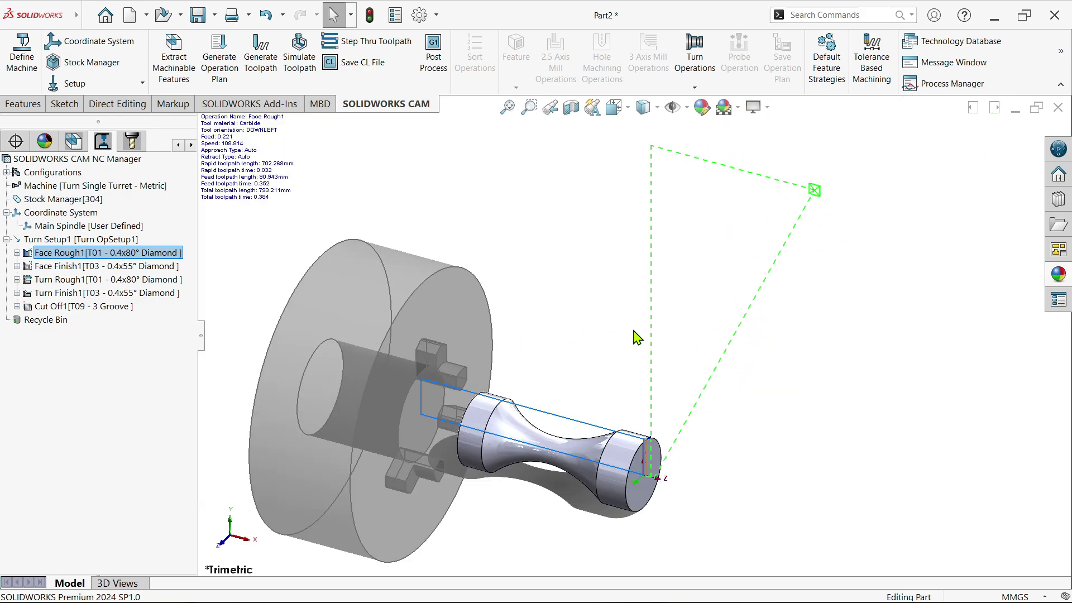
scroll(639, 476, "down", 2)
scroll(637, 471, "down", 2)
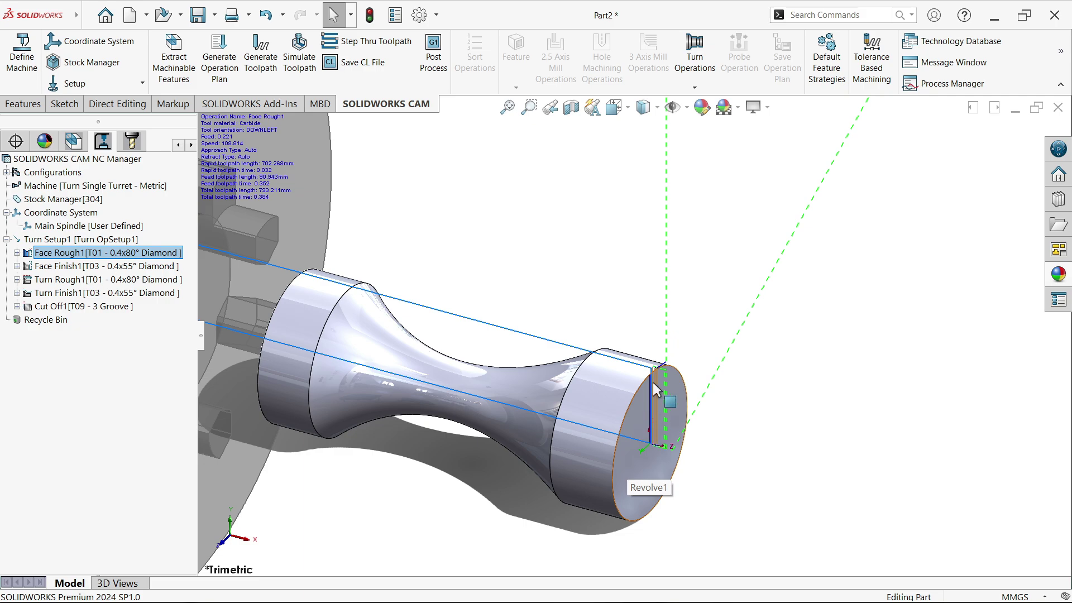
scroll(648, 404, "down", 4)
scroll(660, 346, "down", 2)
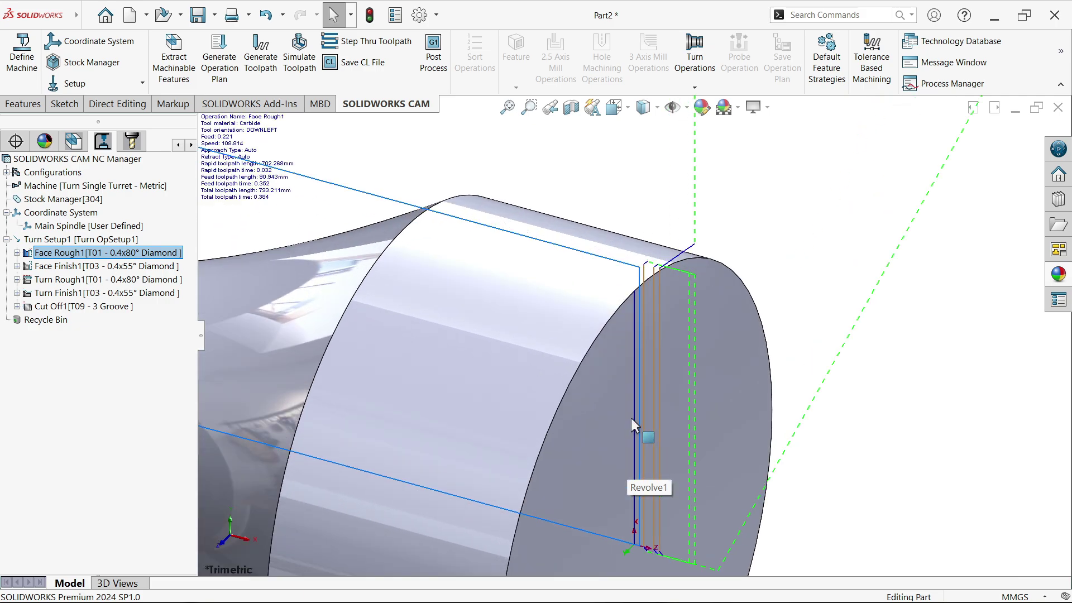
scroll(601, 371, "up", 5)
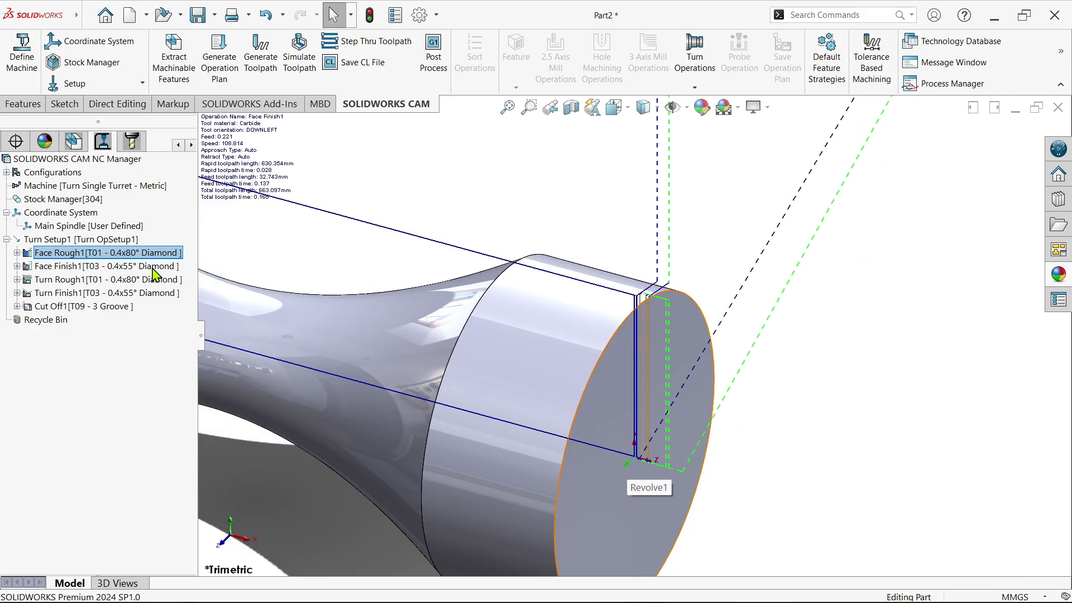
left_click(155, 272)
scroll(612, 326, "up", 6)
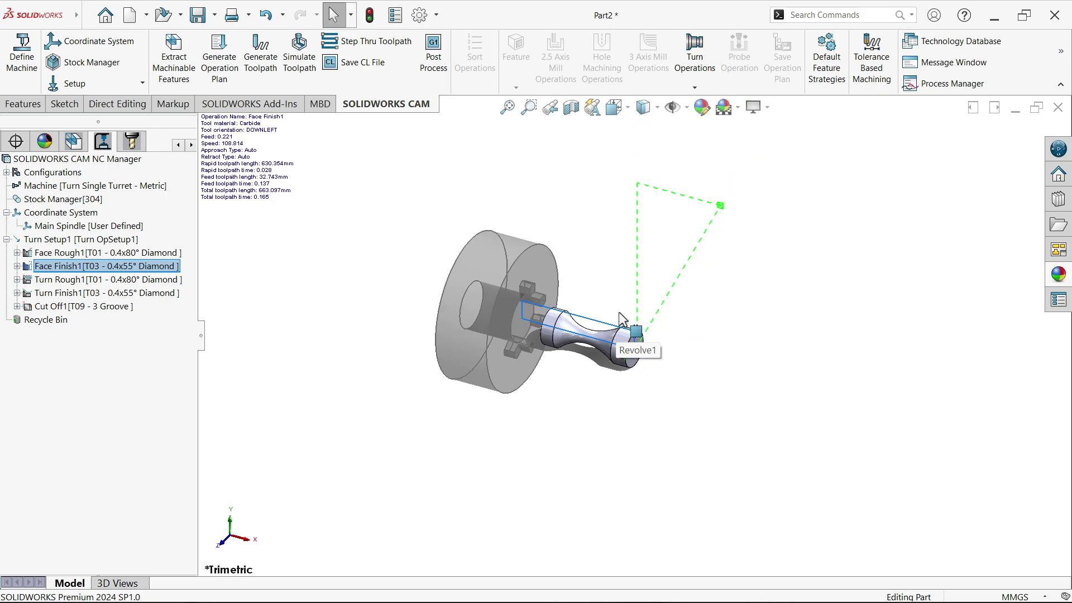
scroll(587, 401, "down", 3)
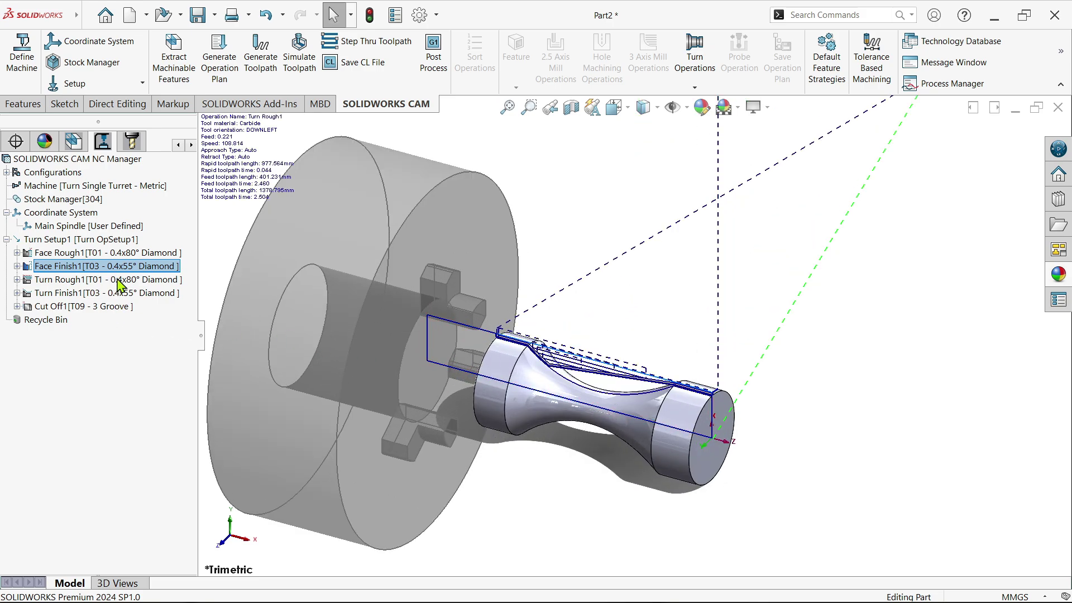
Step: Display the Turn Rough1, Turn Finish1 and Cut Off1 toolpaths on the part
left_click(120, 281)
scroll(723, 333, "up", 2)
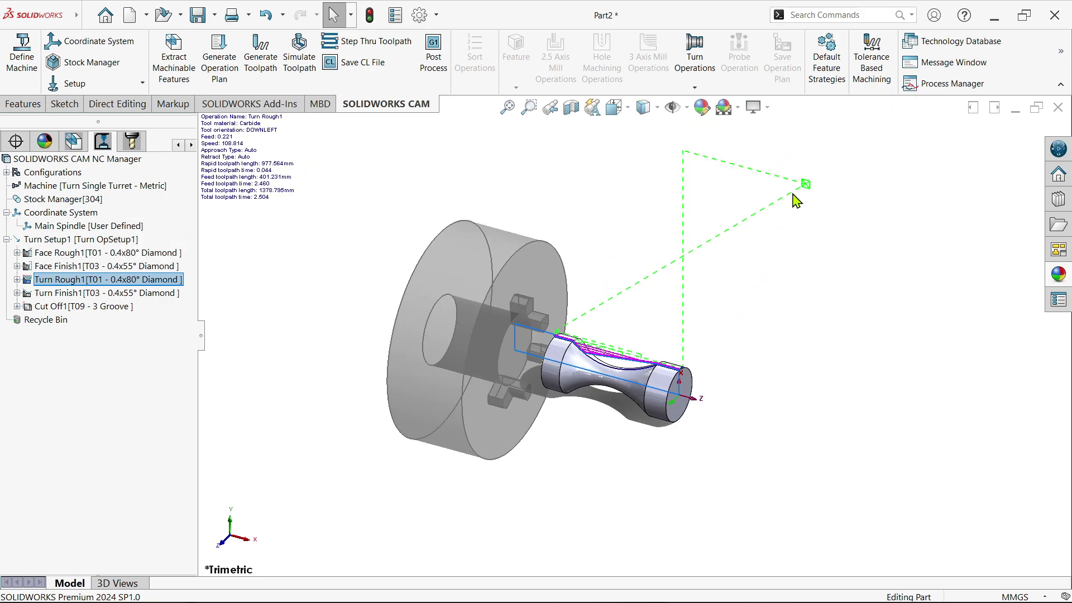
scroll(637, 333, "down", 3)
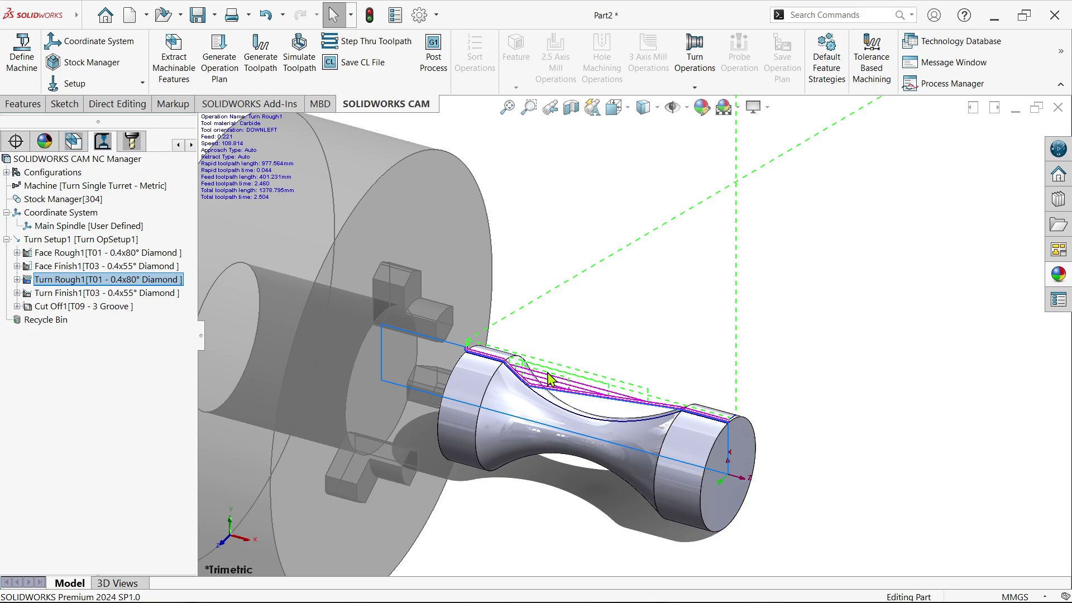
scroll(517, 391, "down", 3)
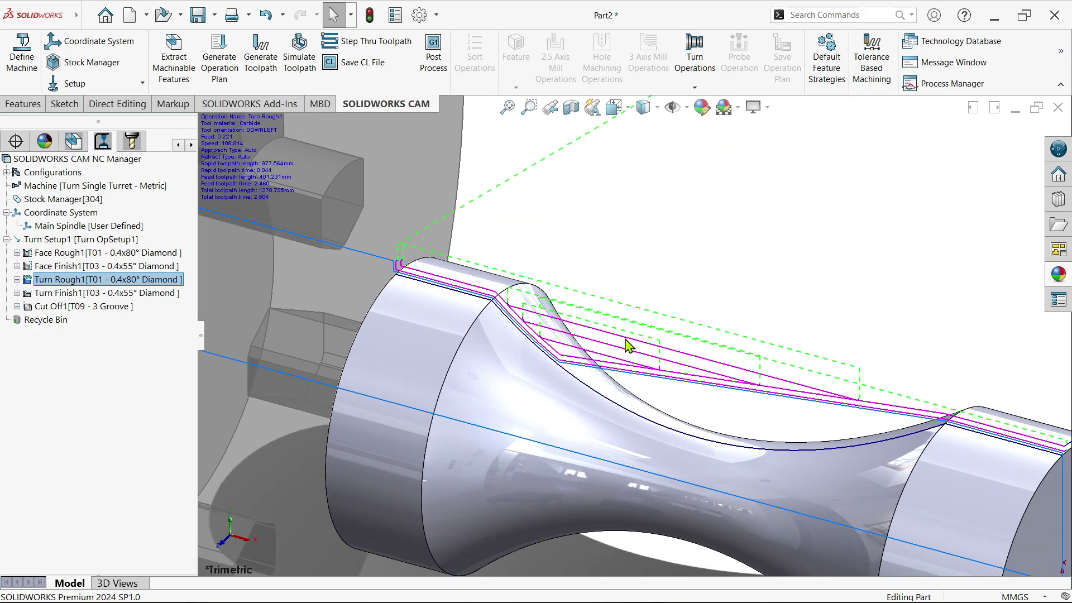
scroll(627, 345, "up", 5)
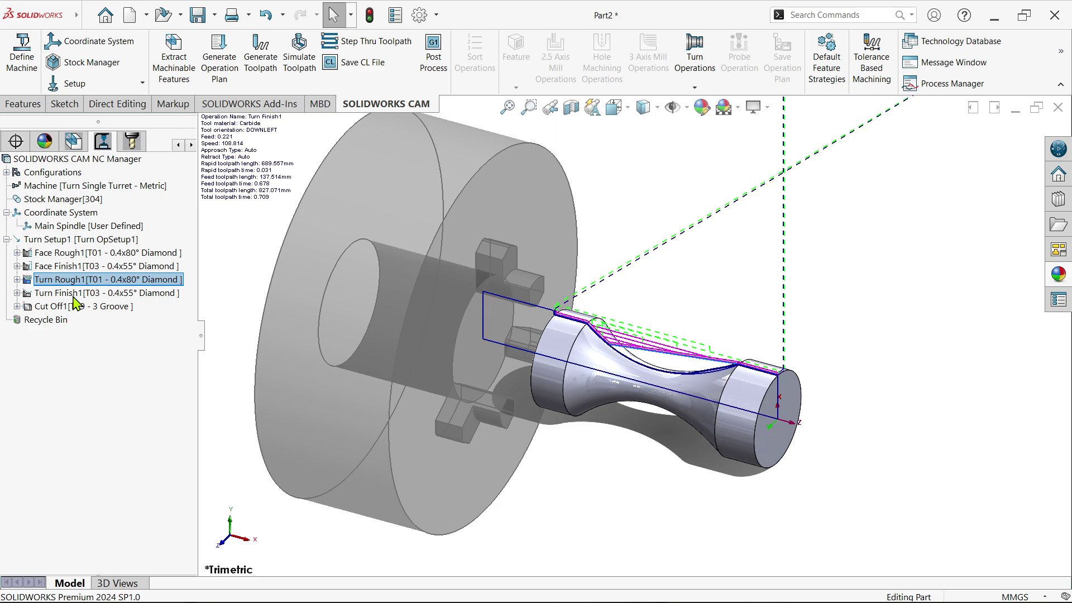
left_click(77, 293)
left_click(73, 306)
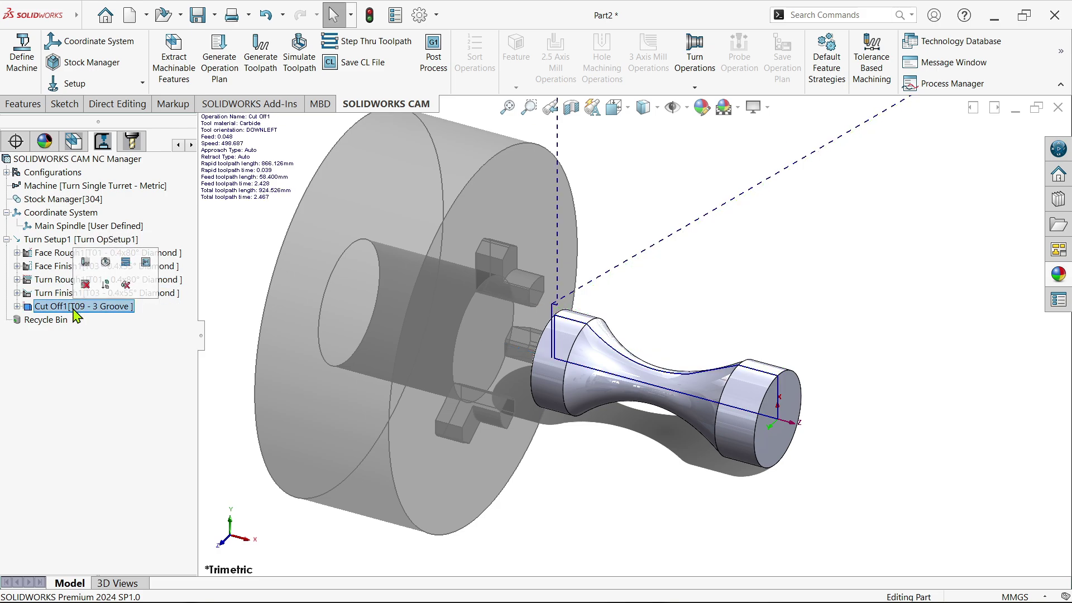
scroll(540, 331, "up", 5)
scroll(589, 286, "down", 2)
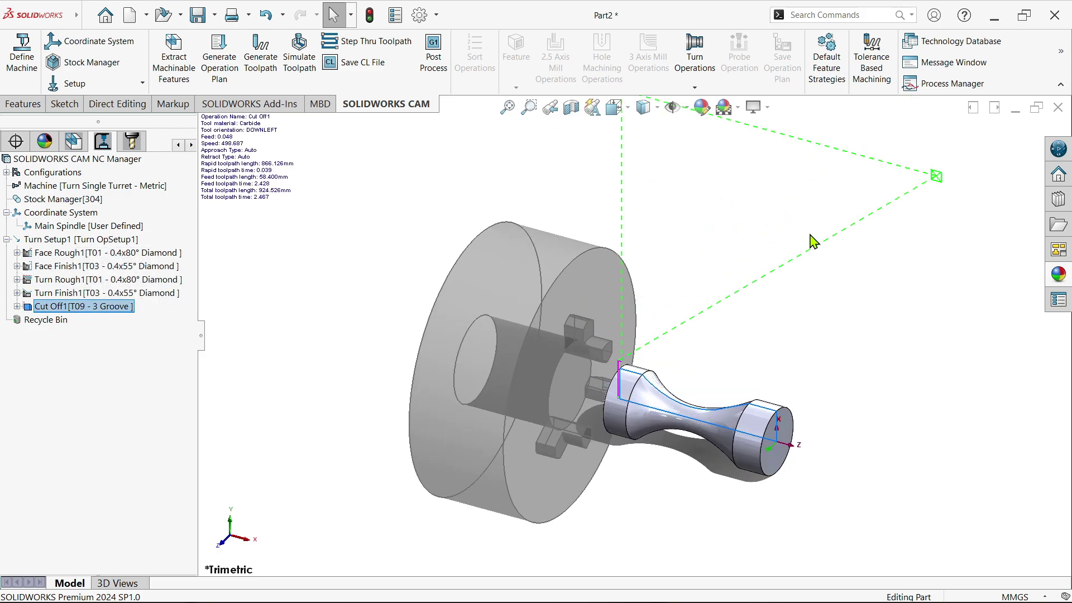
scroll(629, 387, "down", 2)
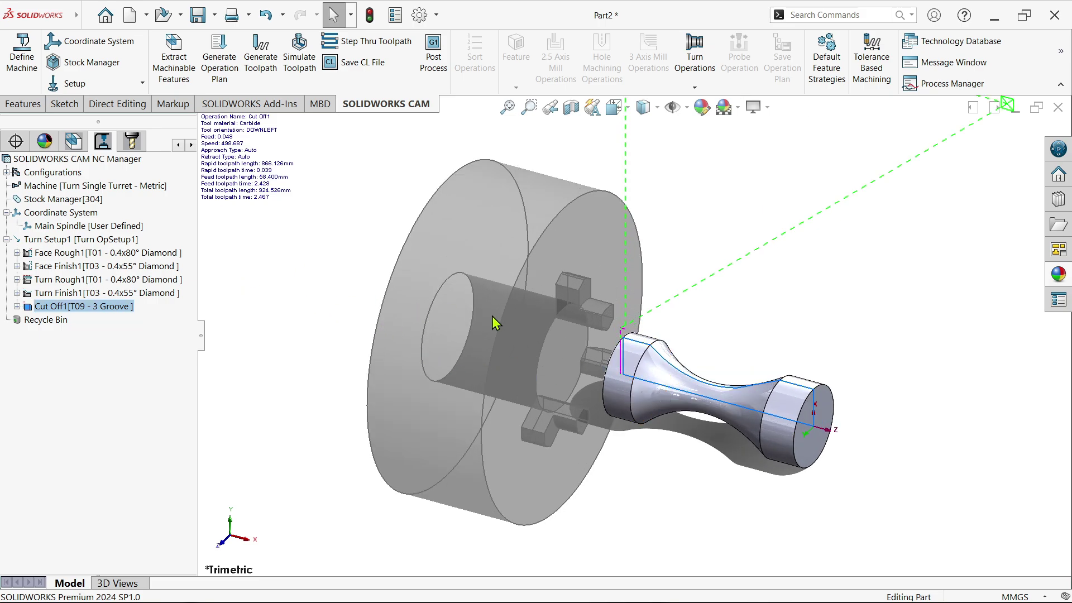
scroll(603, 376, "down", 1)
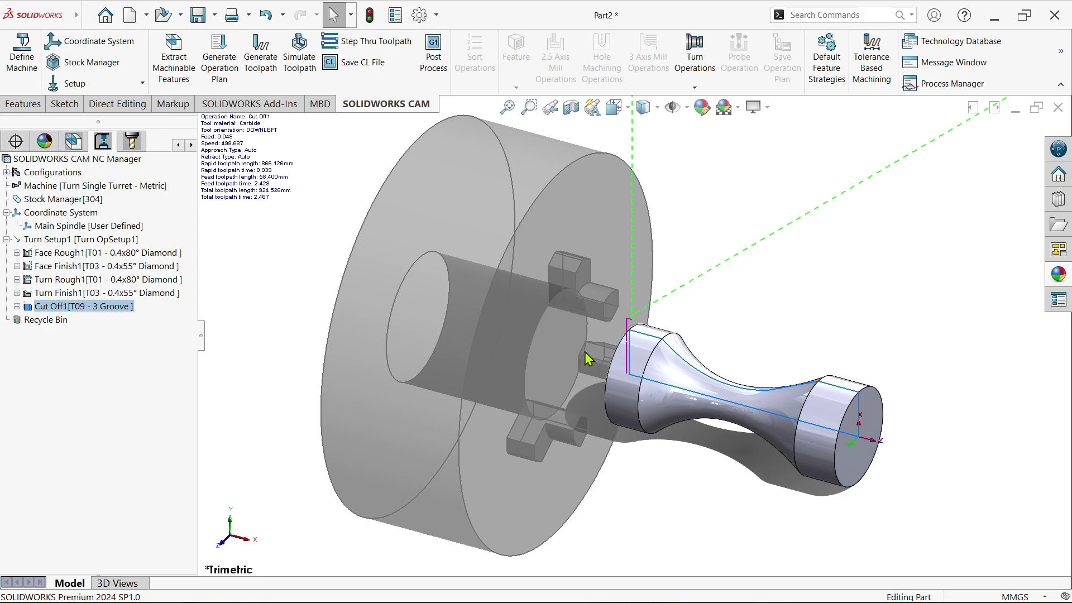
Step: Start the toolpath simulation and toggle Show Difference on and off
left_click(299, 61)
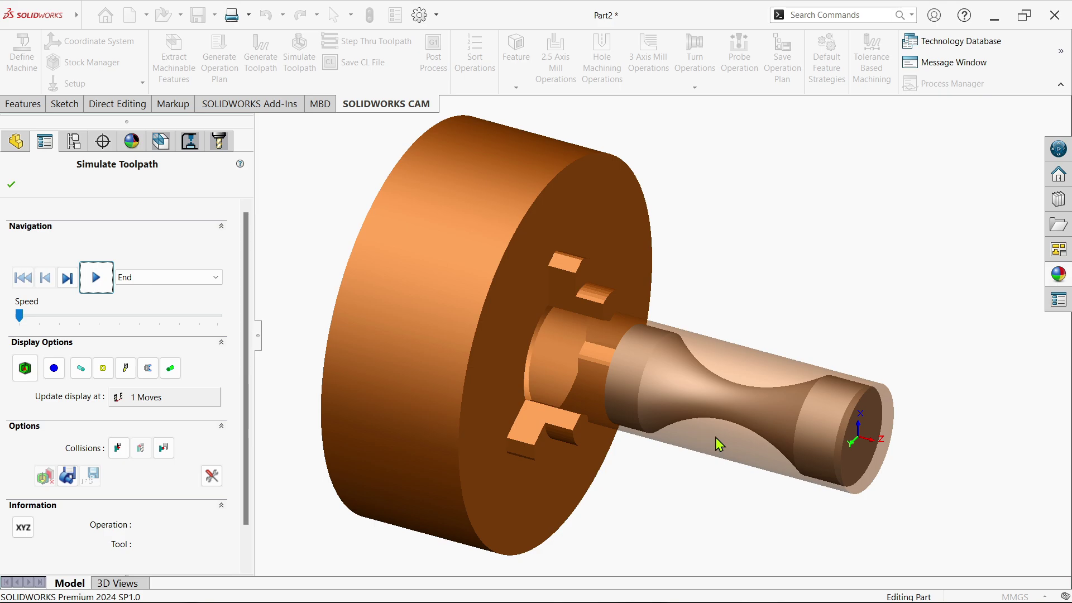
scroll(716, 437, "down", 2)
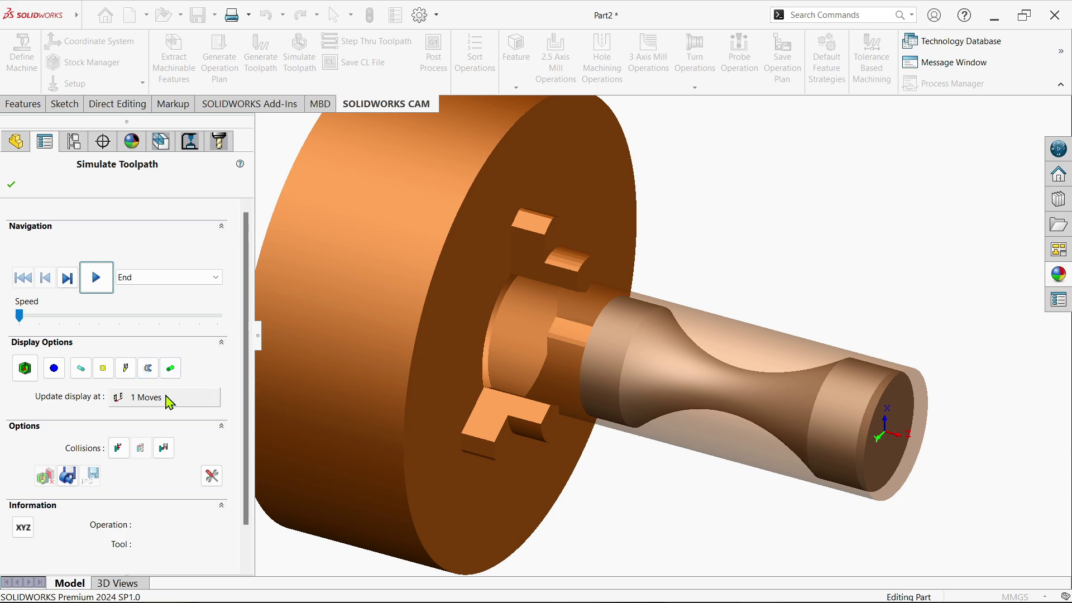
left_click(26, 371)
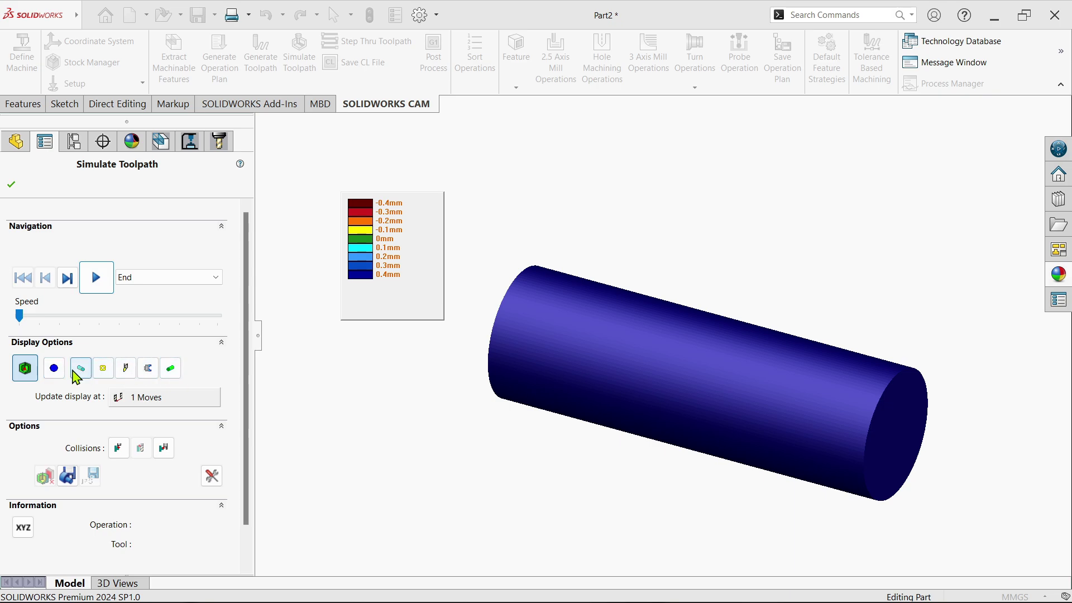
left_click(55, 375)
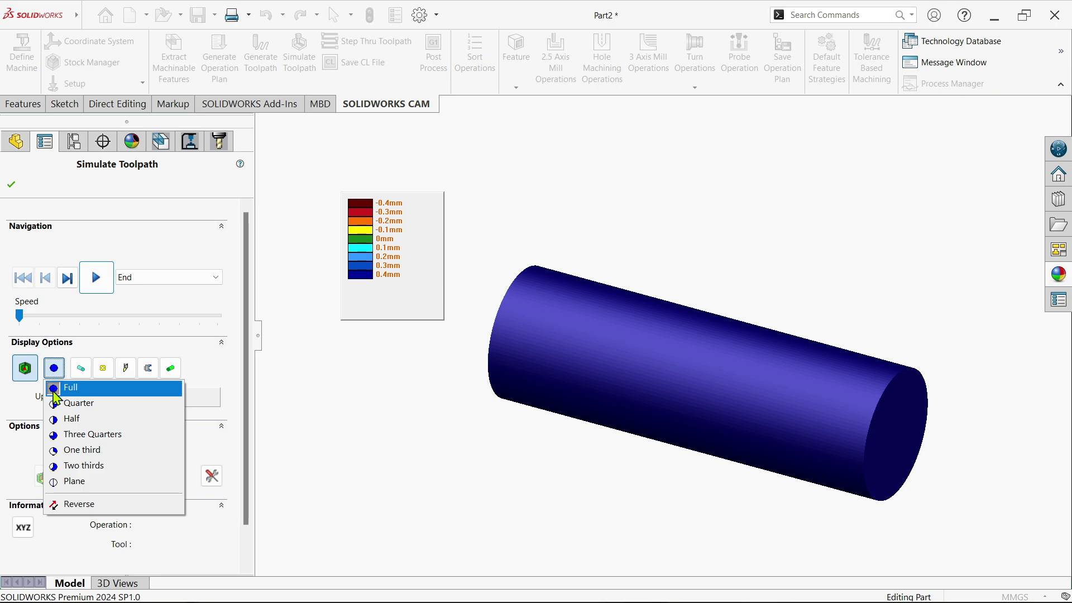
left_click(25, 370)
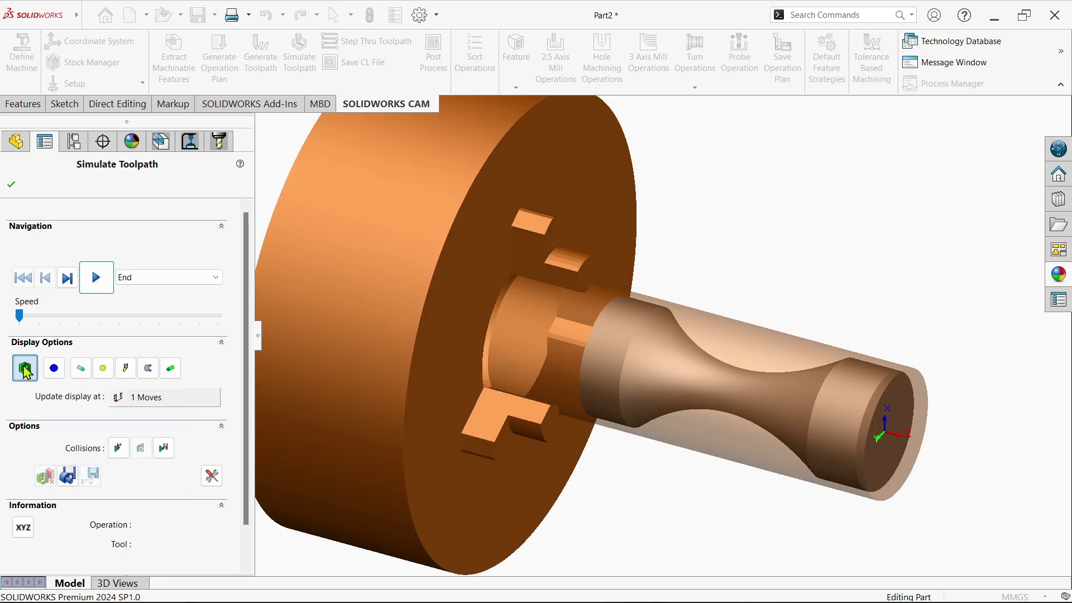
Step: Check the tool holder, tool and stock display mode dropdowns, then dismiss them
left_click(126, 369)
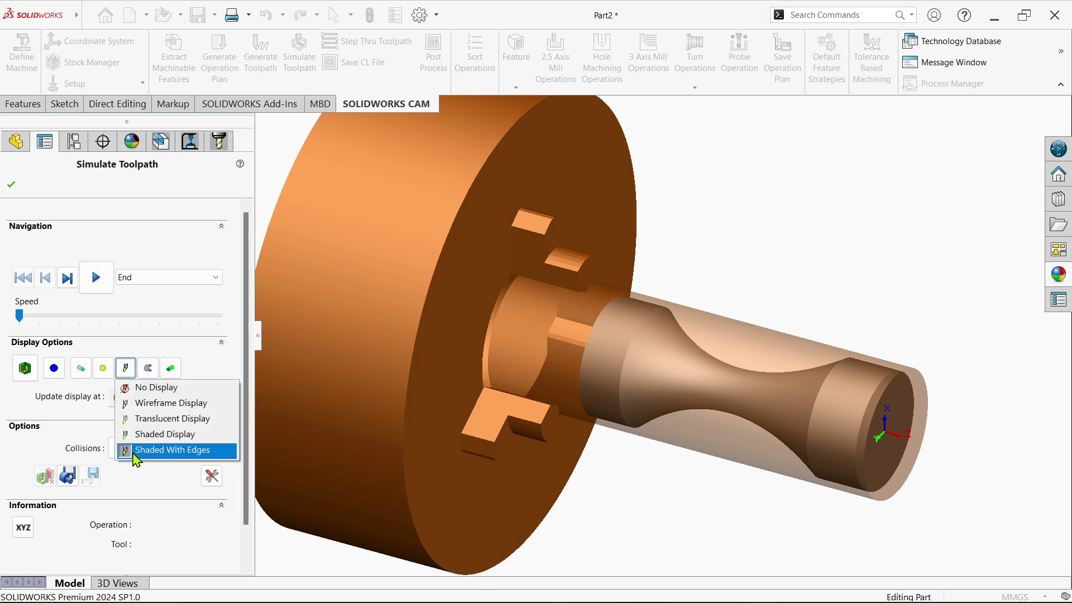
left_click(102, 368)
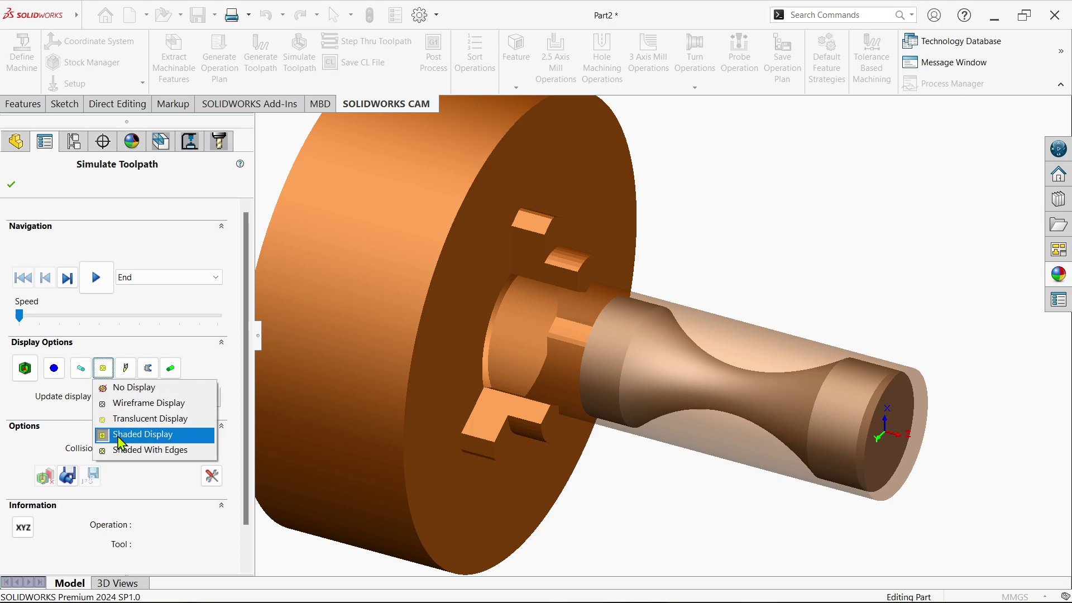
left_click(81, 369)
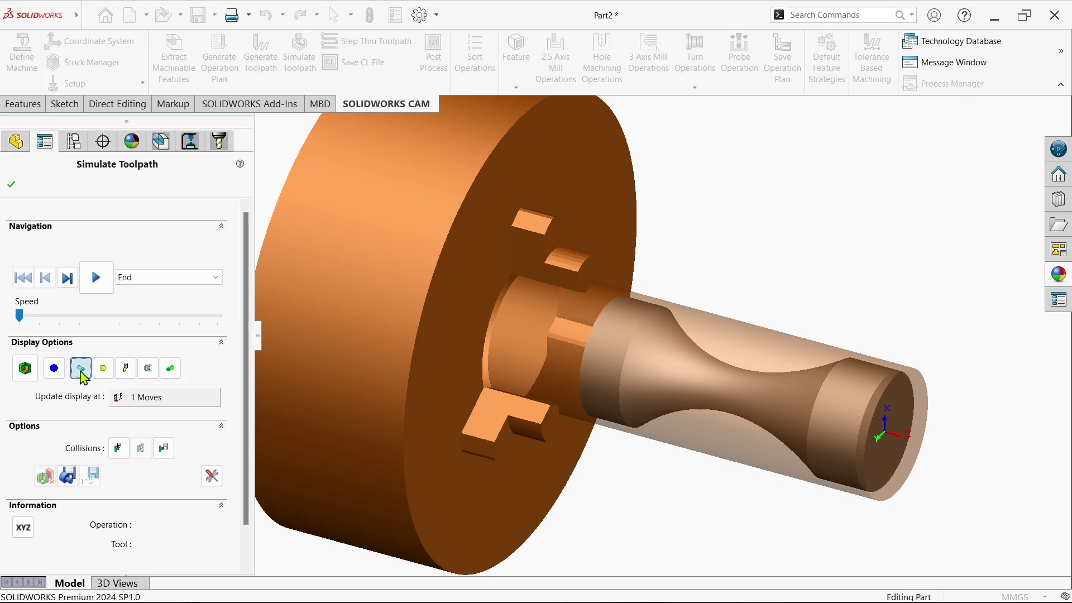
left_click(81, 370)
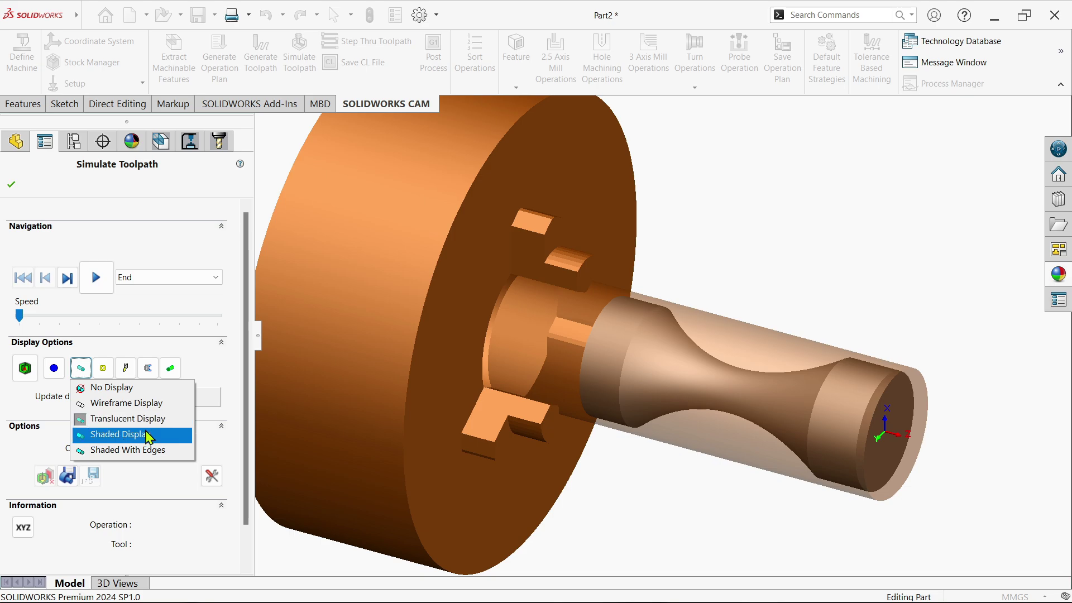
left_click(672, 510)
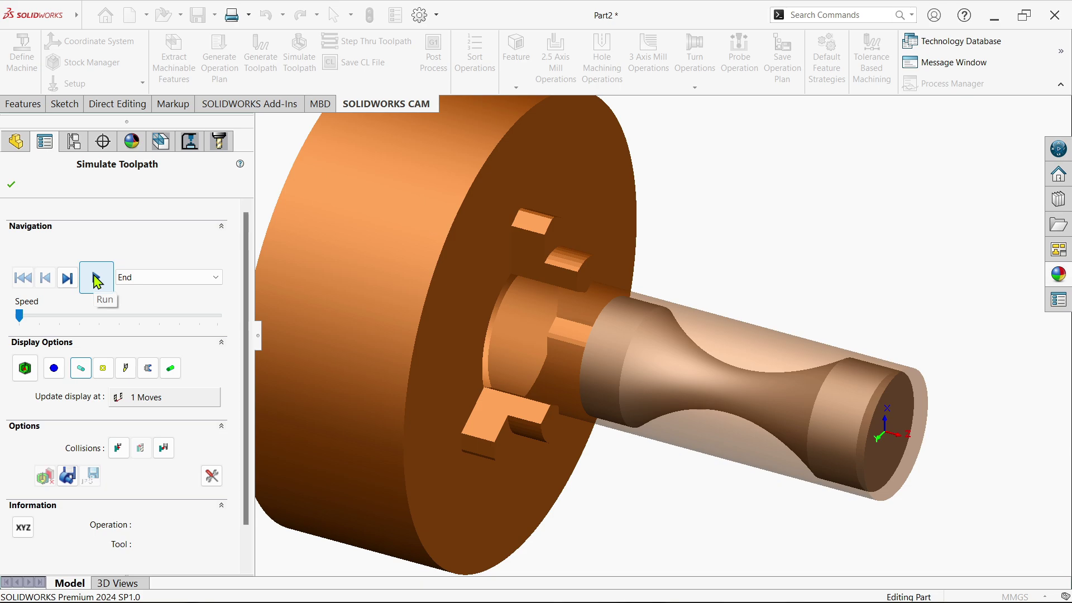
Step: Run the simulation through Cut Off1, orbit to inspect the spool, then close it
left_click(97, 281)
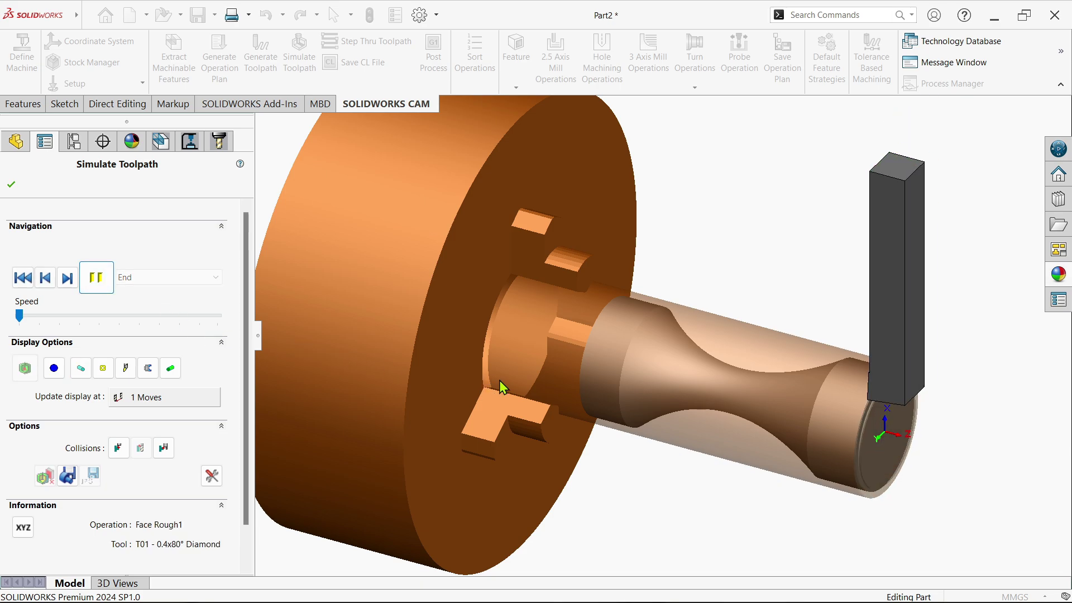
scroll(820, 393, "down", 2)
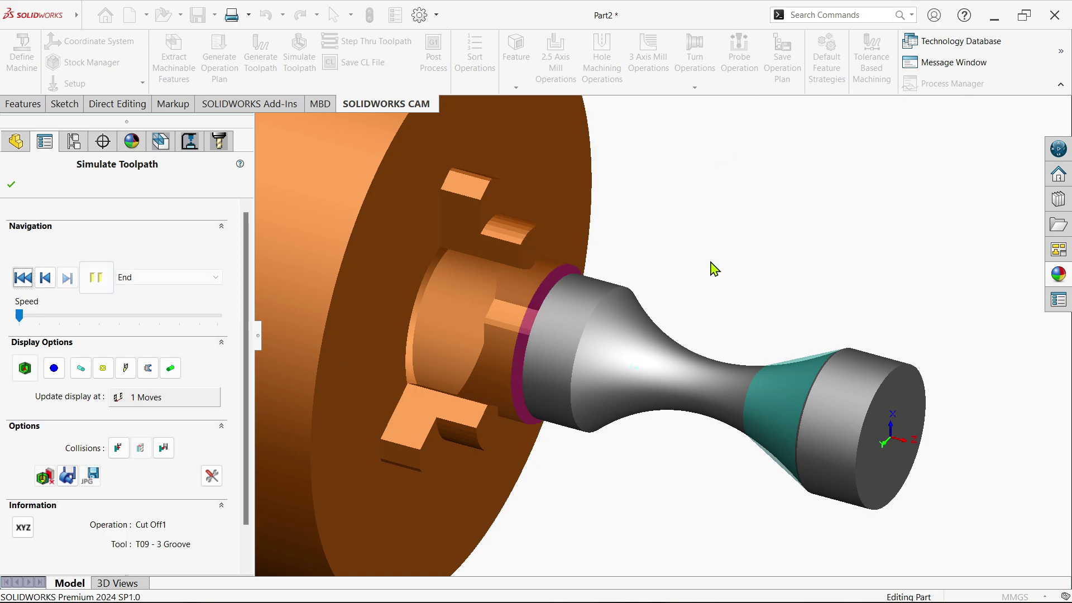
middle_click_drag(715, 270, 739, 266)
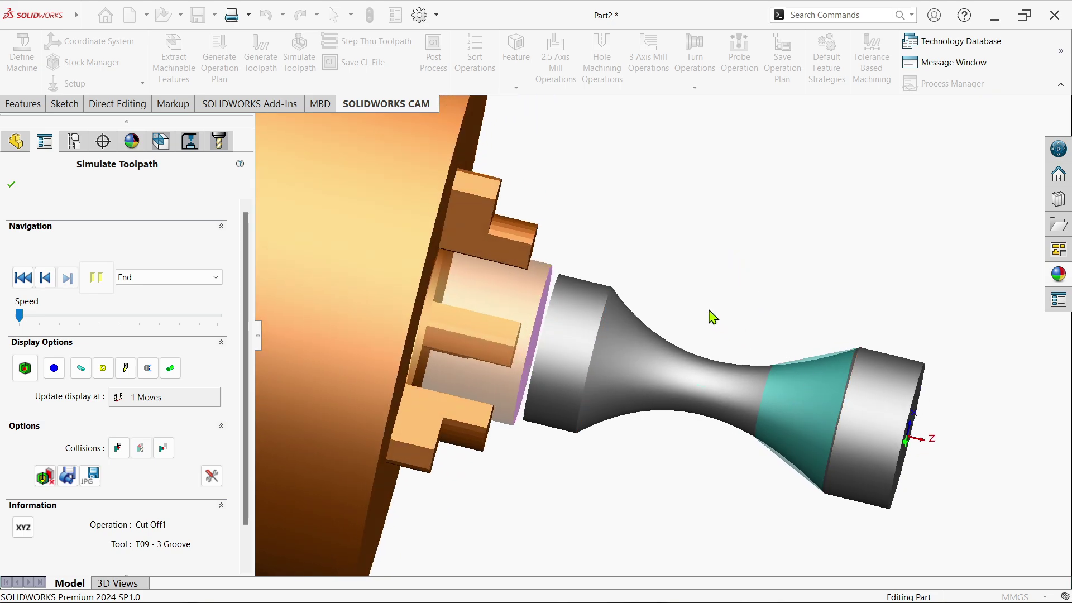
middle_click_drag(711, 313, 670, 302)
left_click(12, 185)
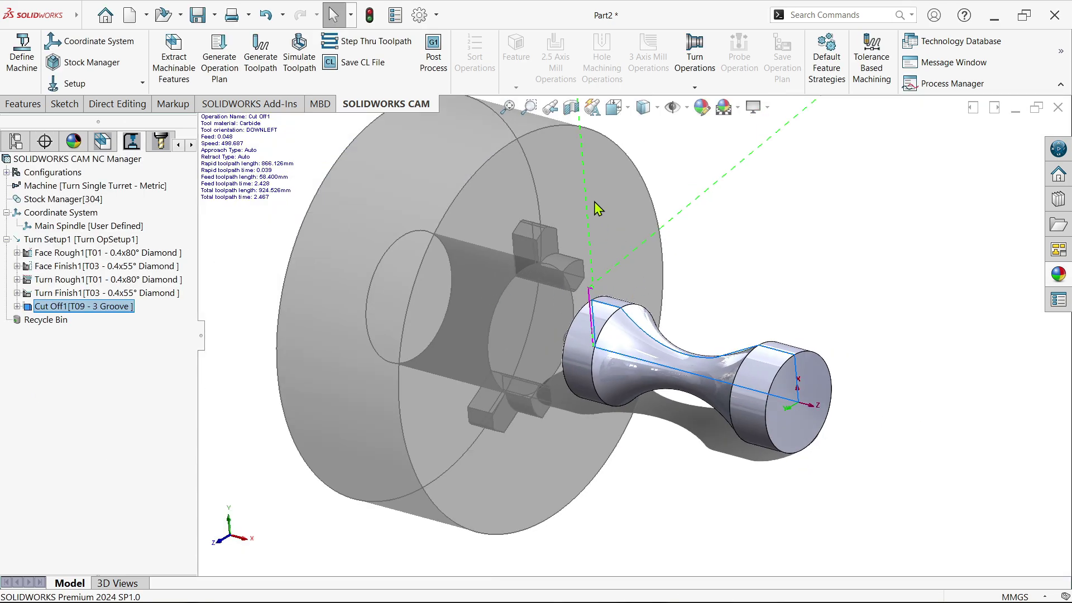
Step: Post-process Turn Setup1, saving the output as Part2 in Tape File (*.tap) format
left_click(81, 240)
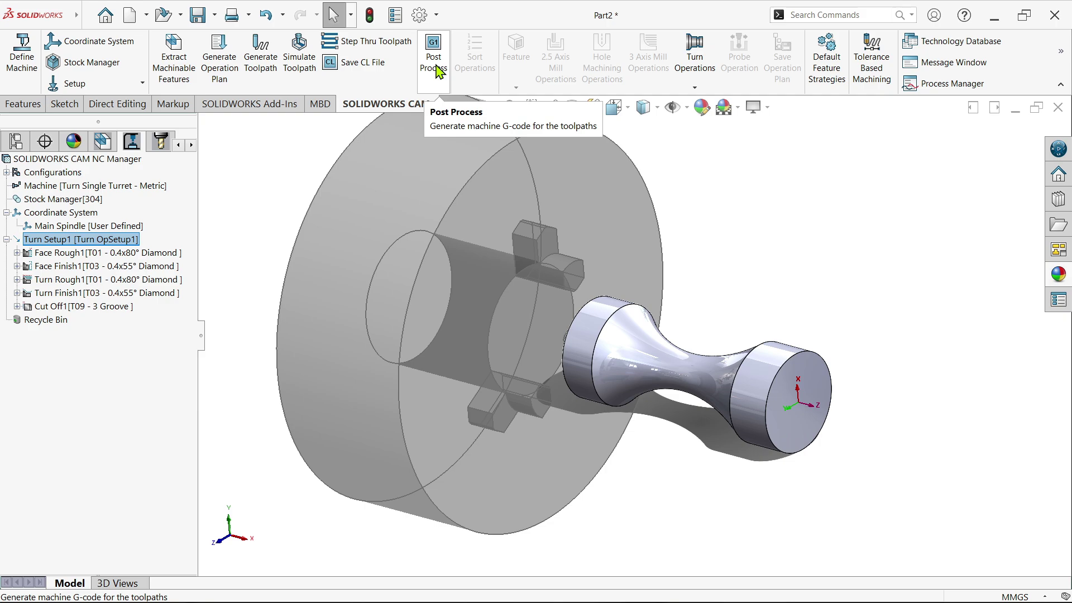
left_click(439, 71)
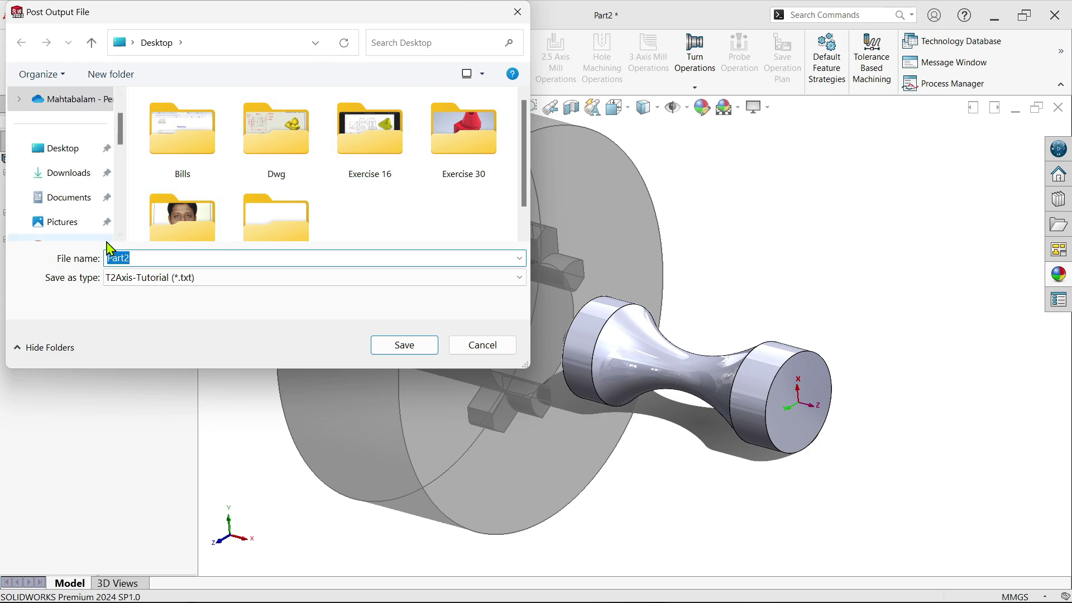
left_click(158, 280)
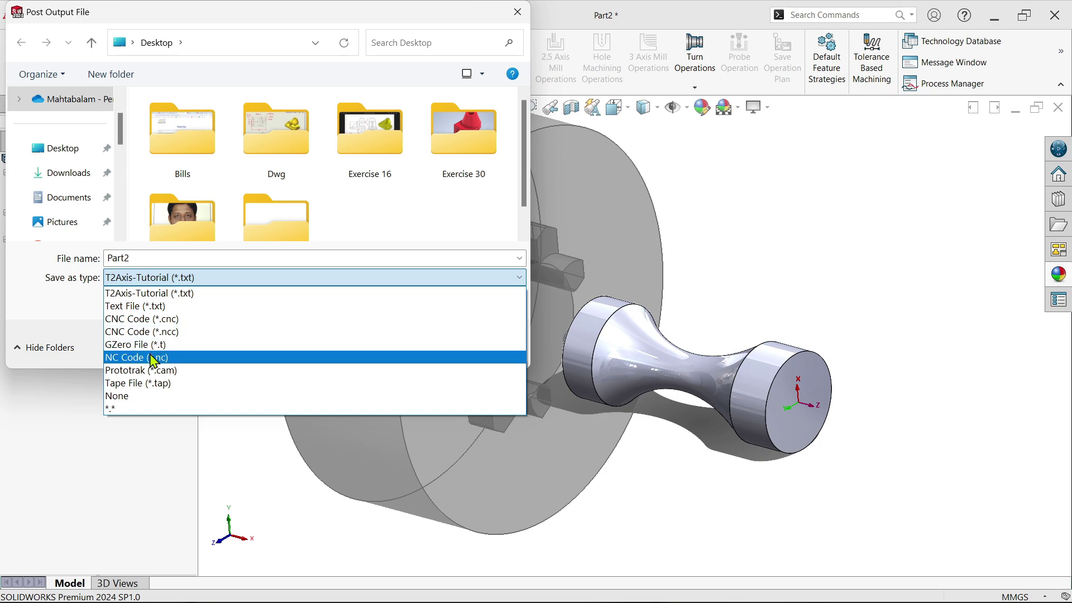
left_click(158, 383)
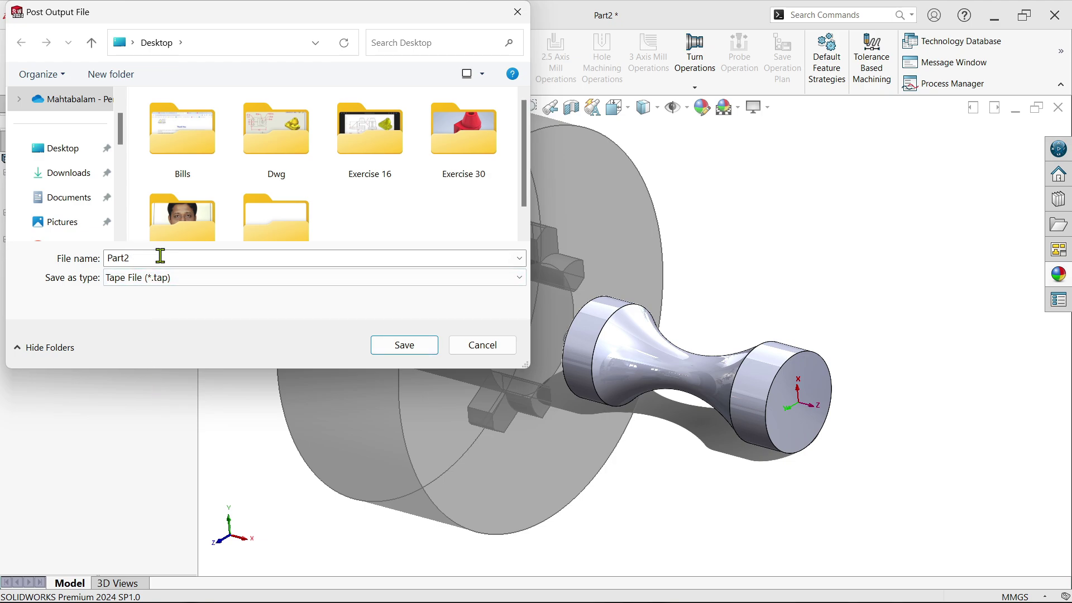
left_click(403, 345)
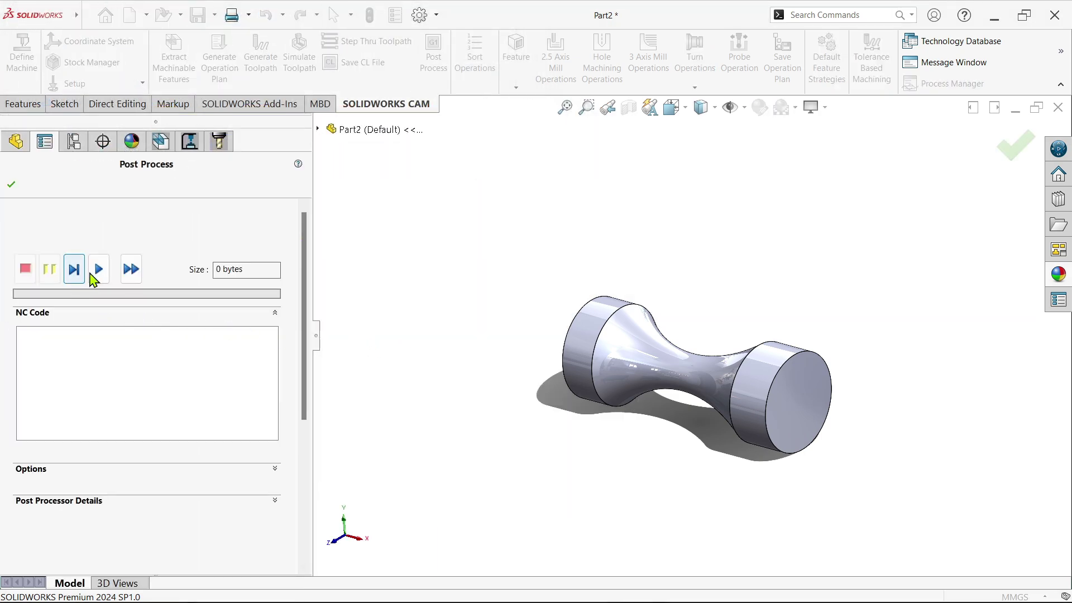
Step: Run the post processor to write the G-code, finish, and minimise SOLIDWORKS
left_click(100, 272)
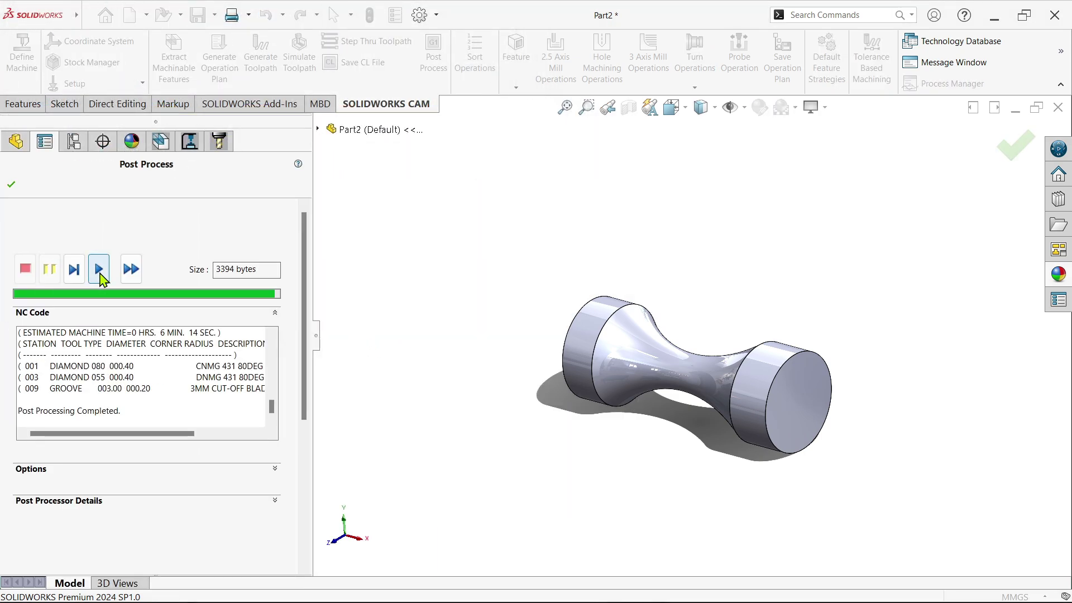
left_click(9, 189)
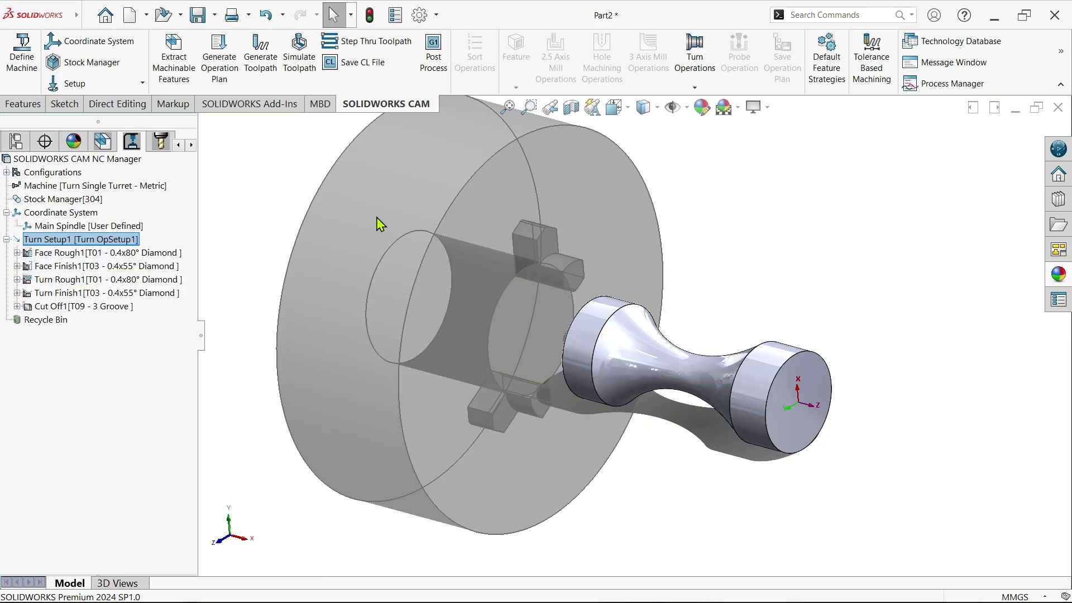
left_click(994, 17)
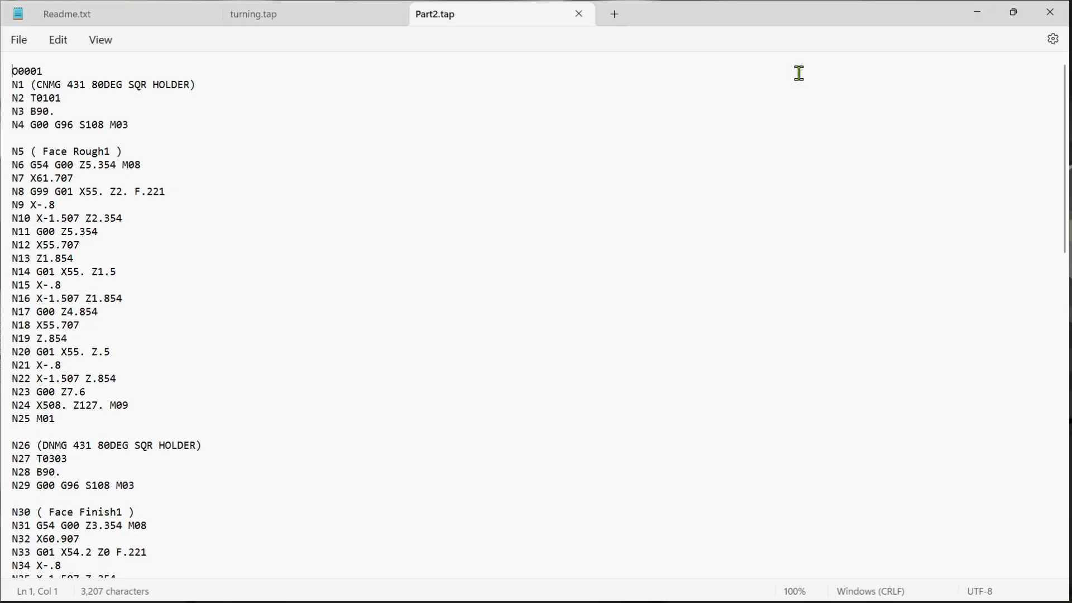
scroll(86, 260, "down", 1)
scroll(87, 260, "down", 15)
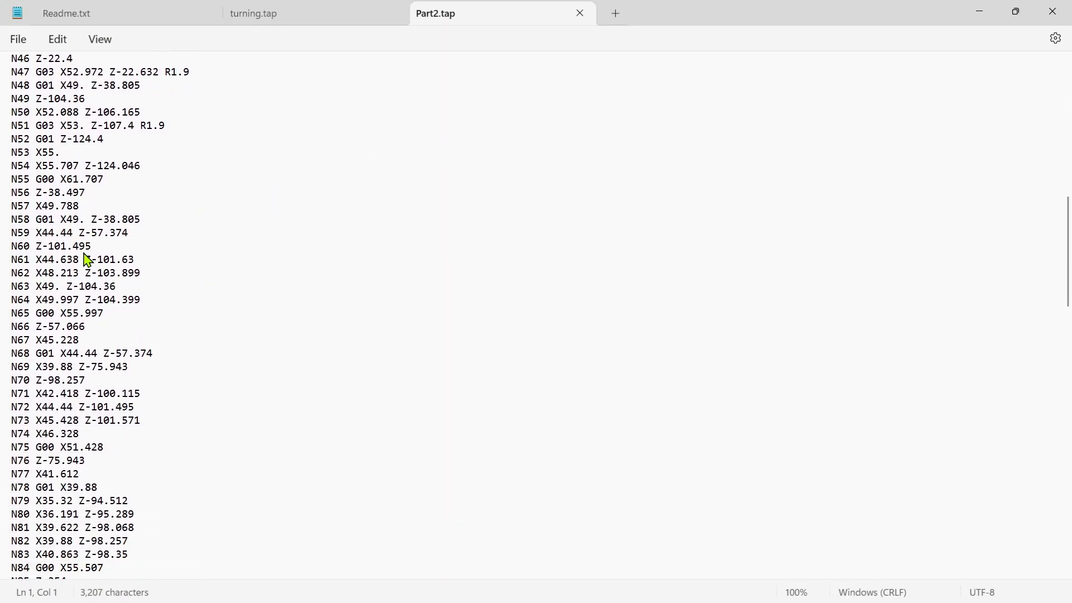
scroll(86, 260, "down", 6)
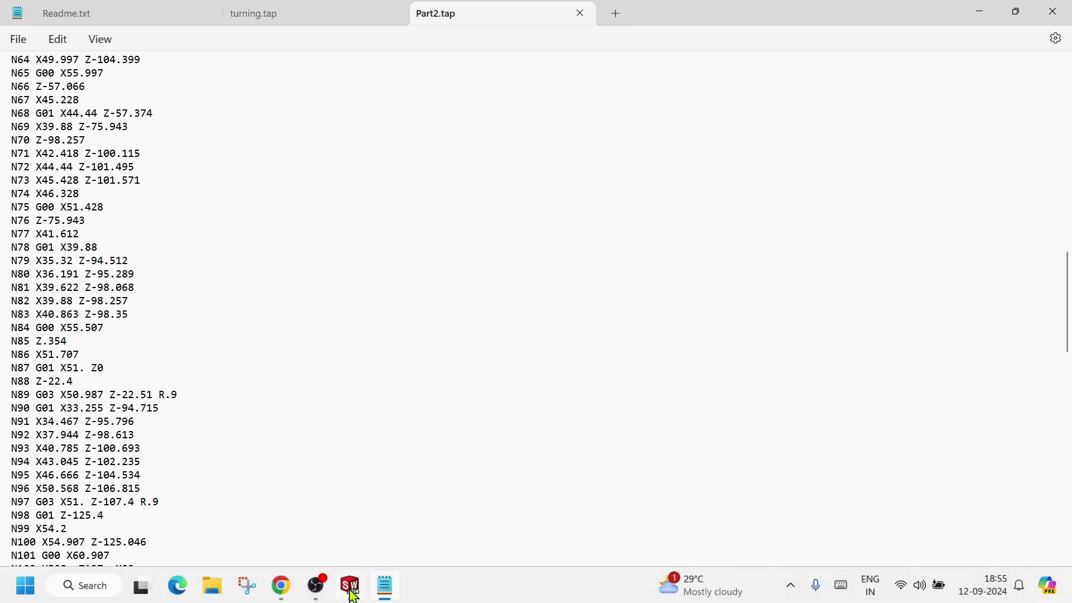
Step: Return to SOLIDWORKS and zoom to fit the chucked spool part
left_click(353, 593)
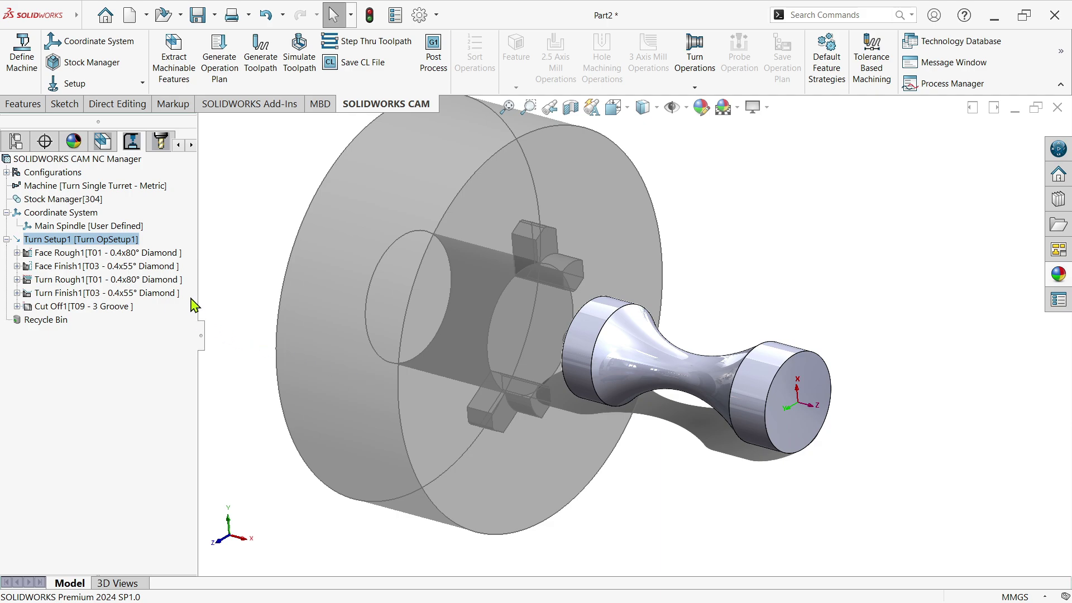
key("f")
scroll(568, 291, "down", 2)
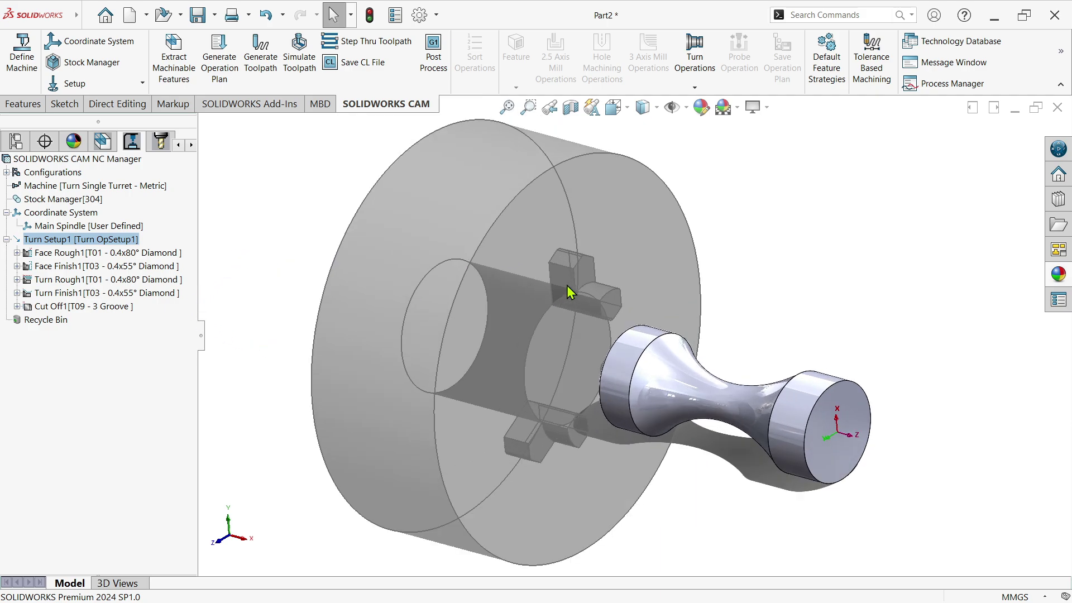